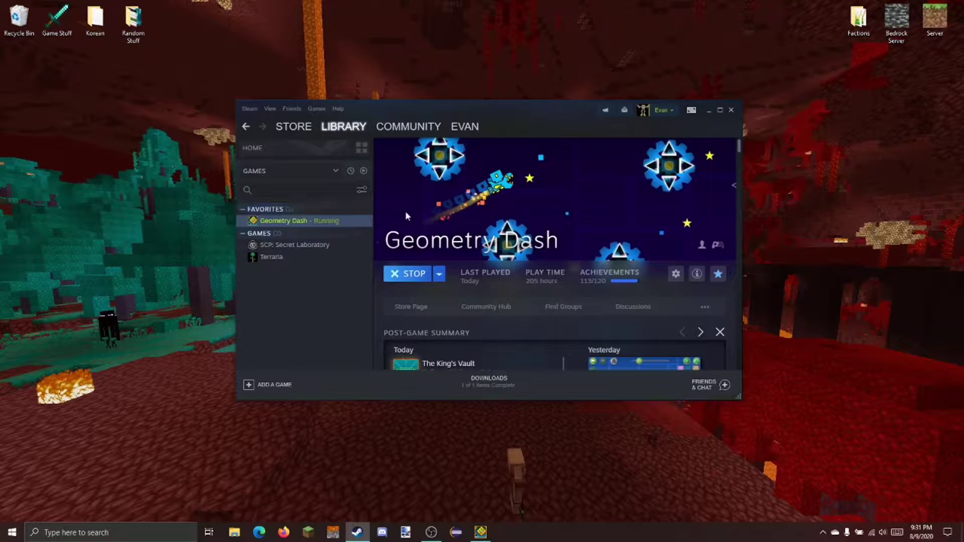
Open Geometry Dash's local files folder from its Steam properties and go into the Resources folder.
right_click(362, 227)
click(258, 314)
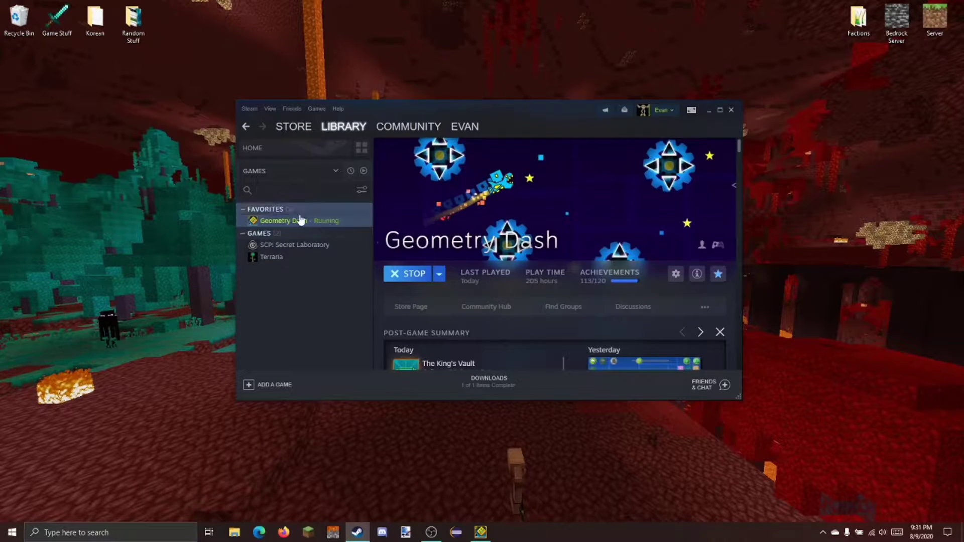
right_click(354, 224)
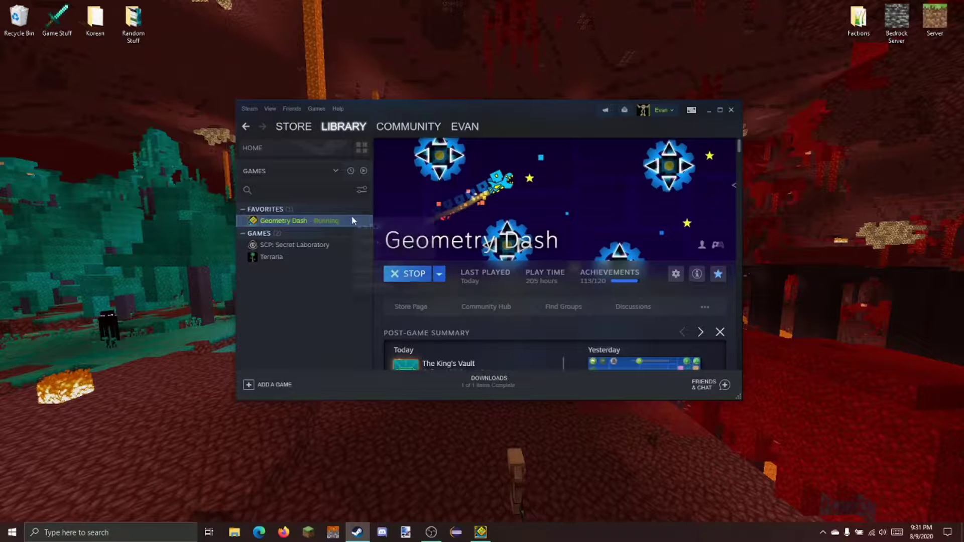
click(379, 287)
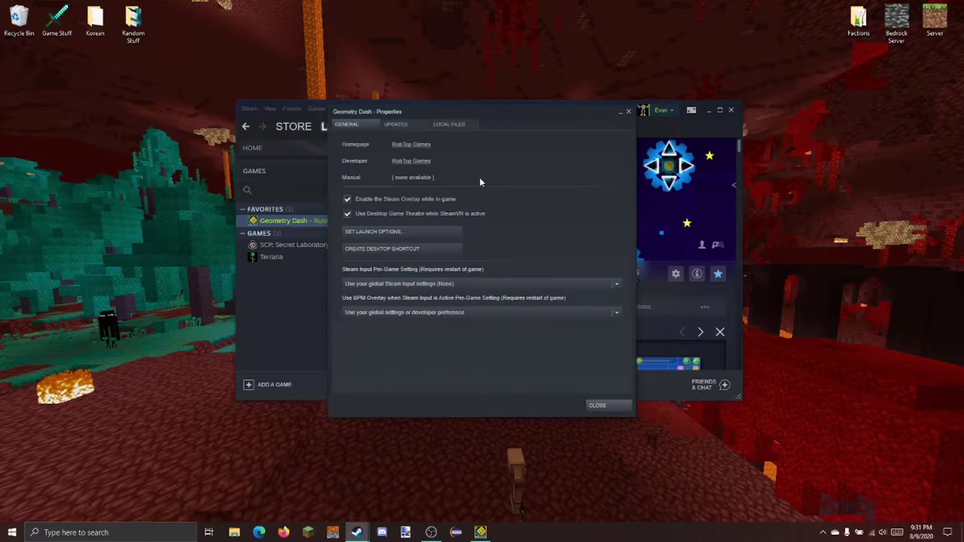
click(452, 125)
click(394, 169)
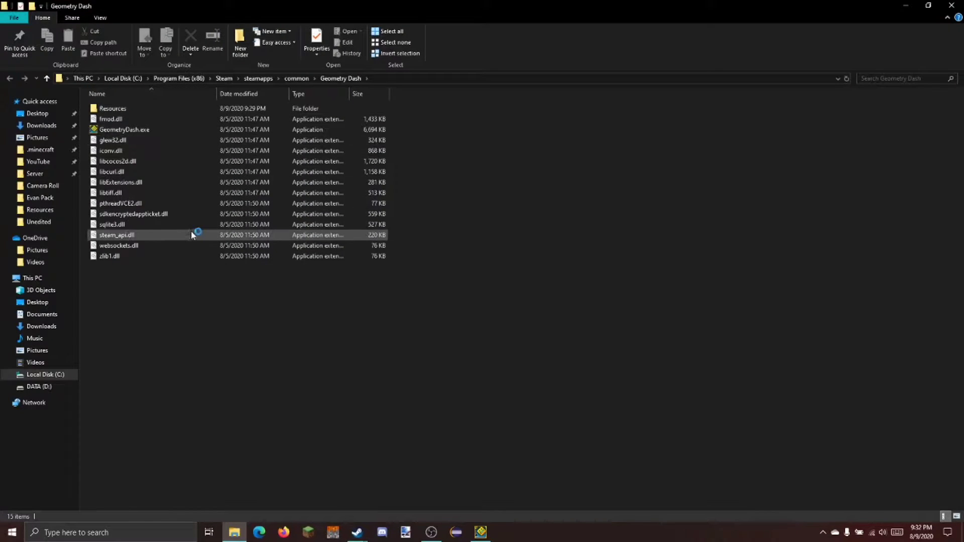
double_click(123, 111)
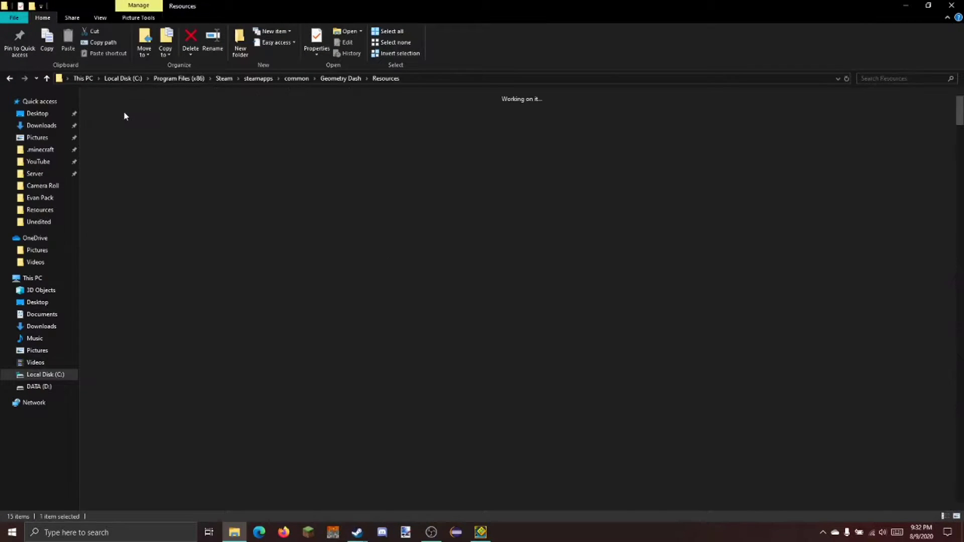
Look through the texture, sound and plist files in the Resources folder.
scroll(668, 272, down, 5)
scroll(667, 272, down, 5)
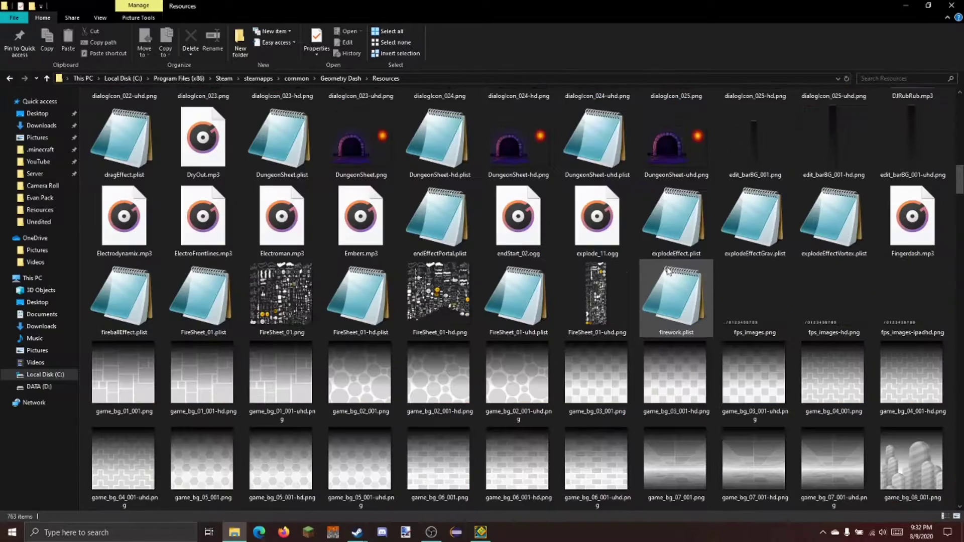
scroll(584, 254, down, 3)
scroll(502, 201, up, 3)
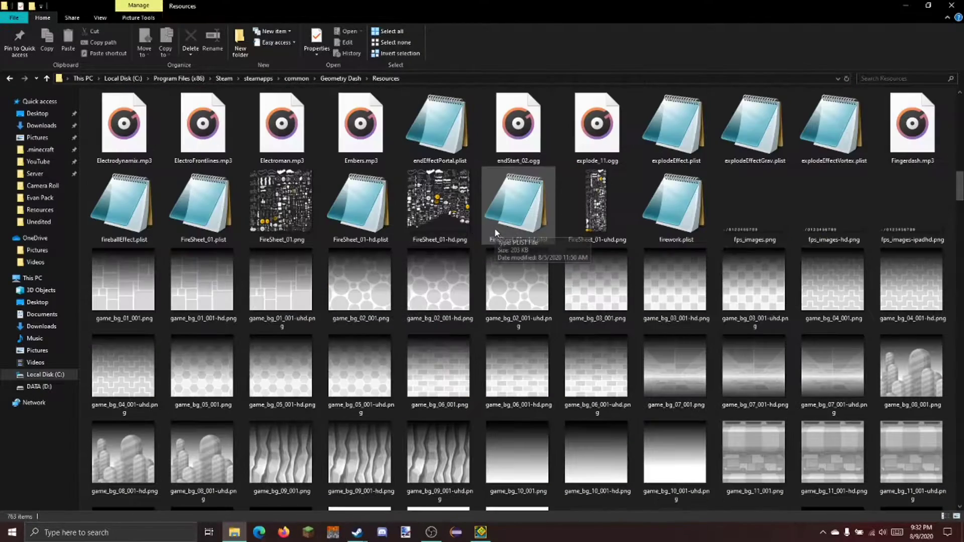
scroll(510, 215, down, 6)
scroll(605, 260, down, 4)
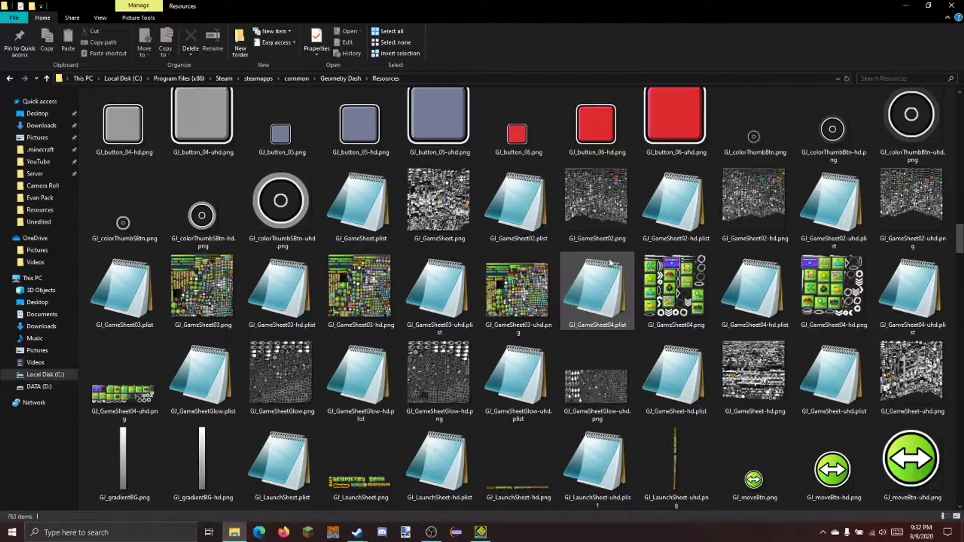
scroll(610, 262, up, 15)
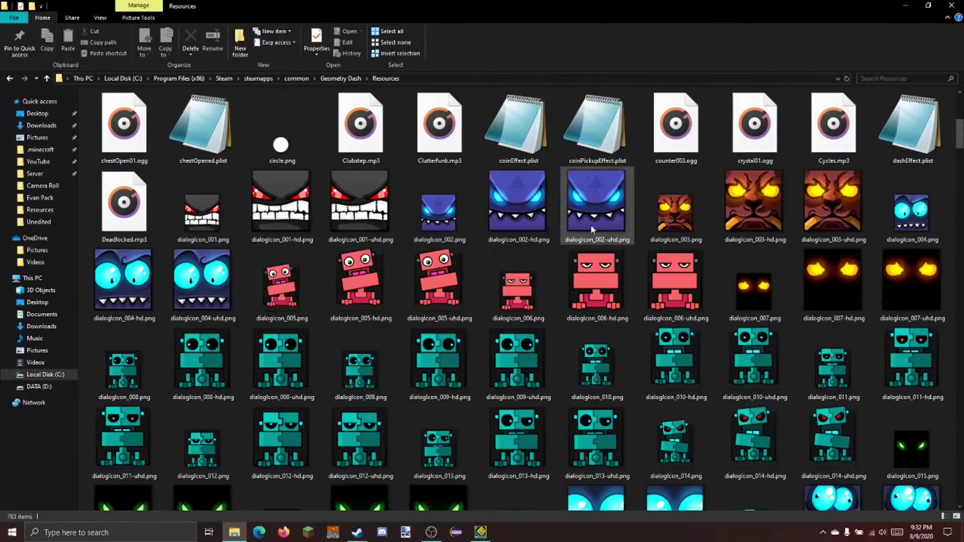
scroll(592, 226, up, 5)
scroll(595, 231, down, 3)
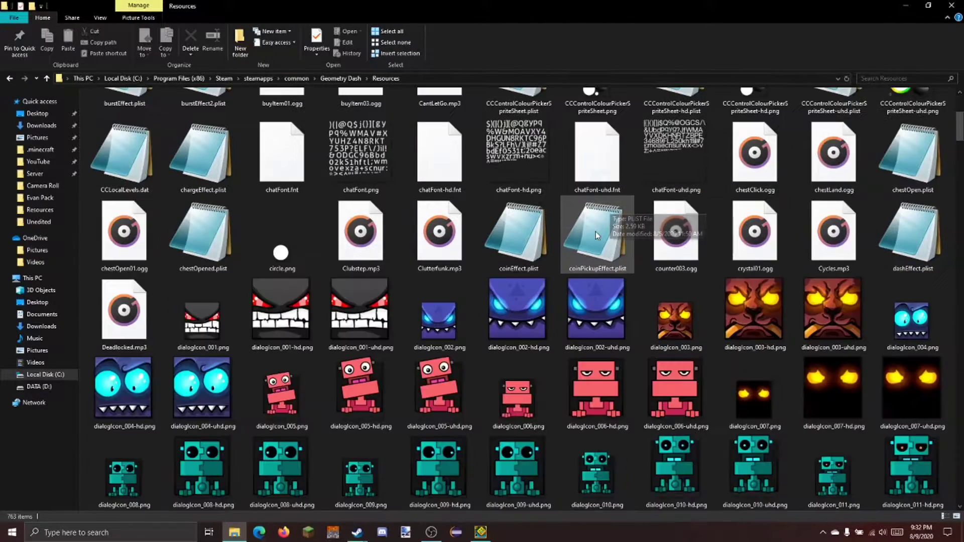
scroll(579, 254, down, 4)
scroll(602, 241, down, 2)
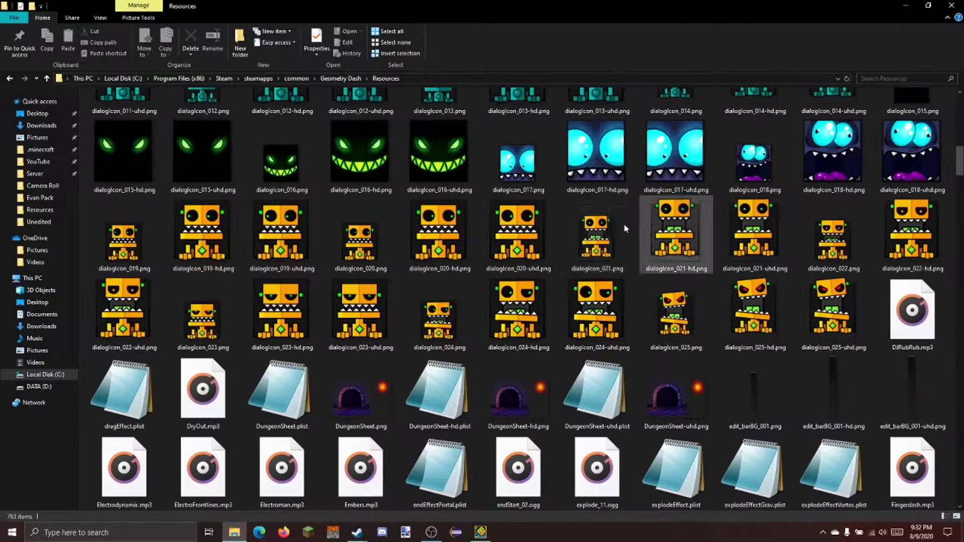
Search the Resources folder for gamesheet02.
scroll(833, 231, up, 10)
click(904, 79)
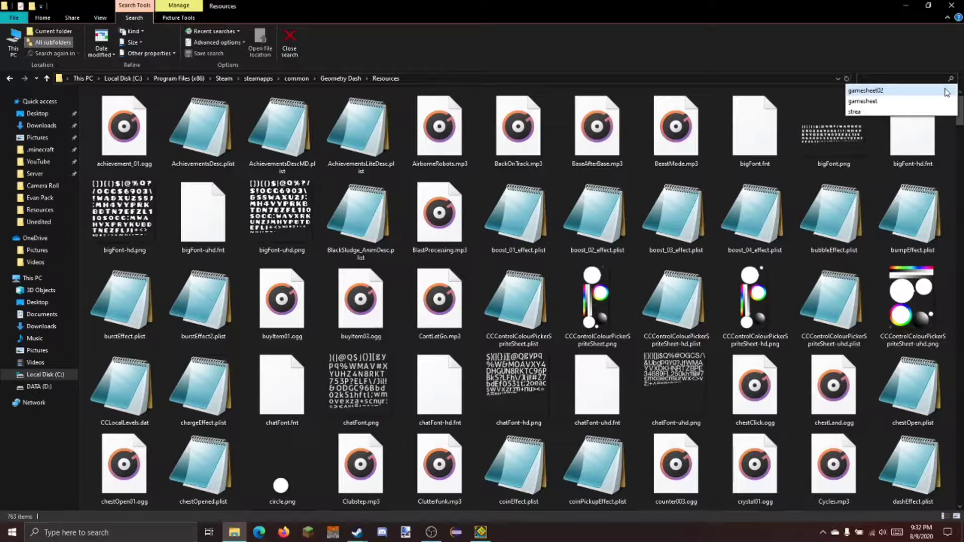
text(gamesheet02)
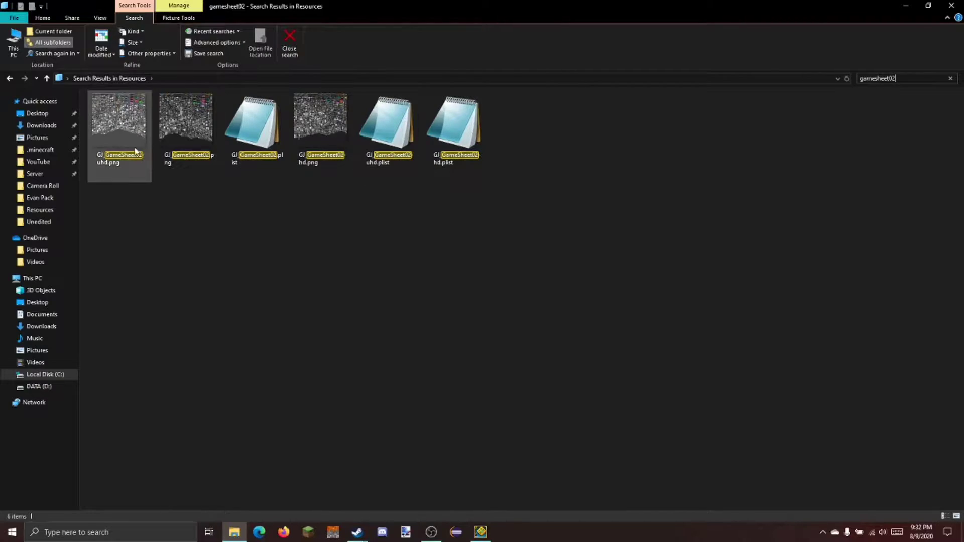
Switch to Geometry Dash and review the texture quality choices in its graphics settings, going down to Low and back up.
click(480, 532)
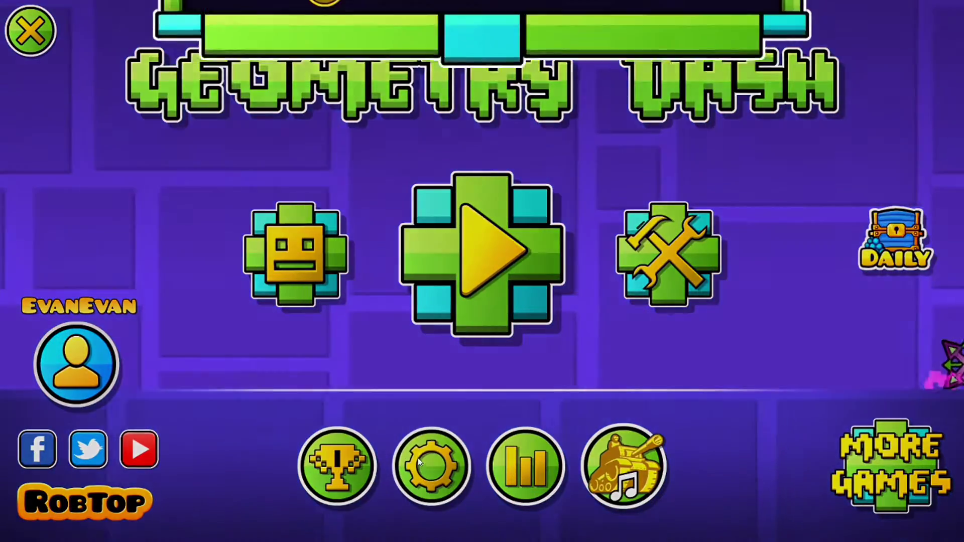
click(419, 461)
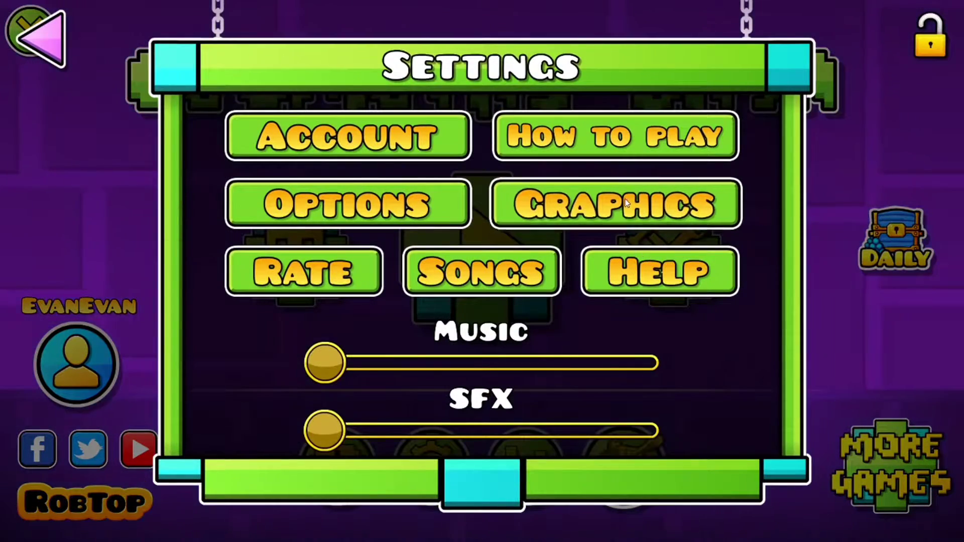
click(399, 210)
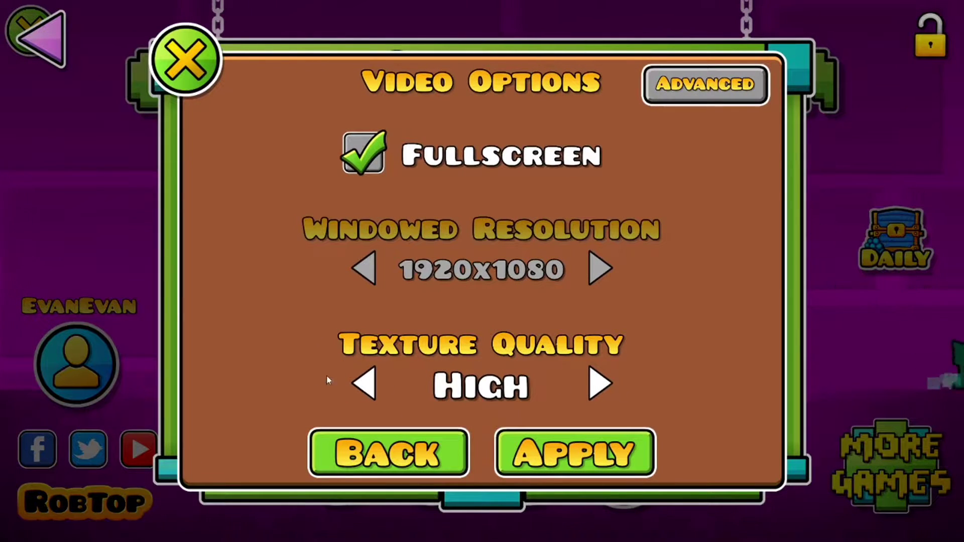
click(367, 380)
click(368, 380)
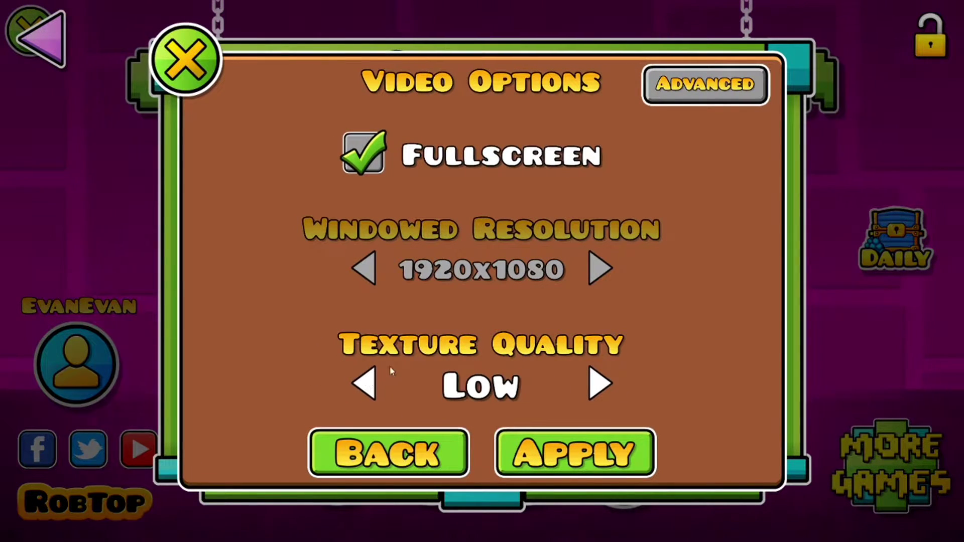
click(600, 384)
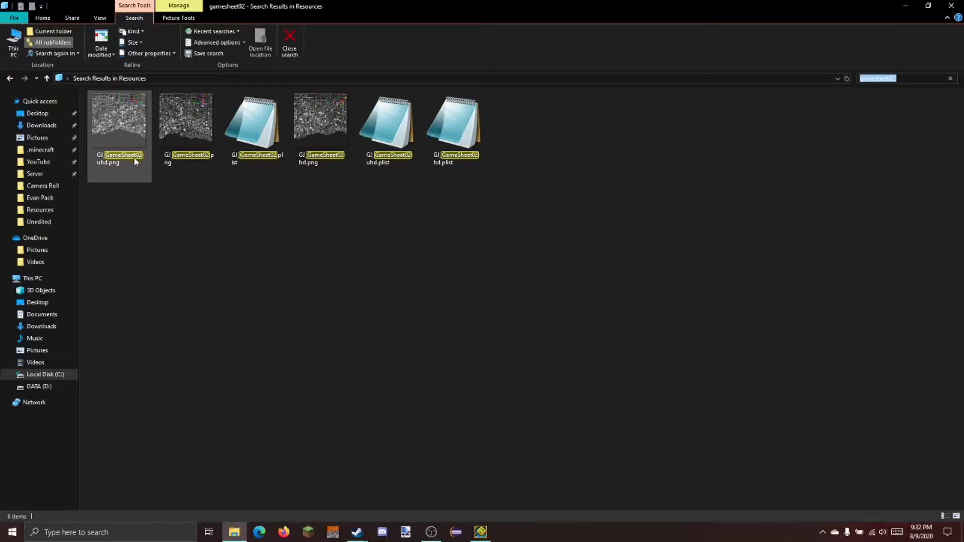
Open GJ_GameSheet02-uhd.png from the search results in paint.net.
click(134, 160)
right_click(125, 159)
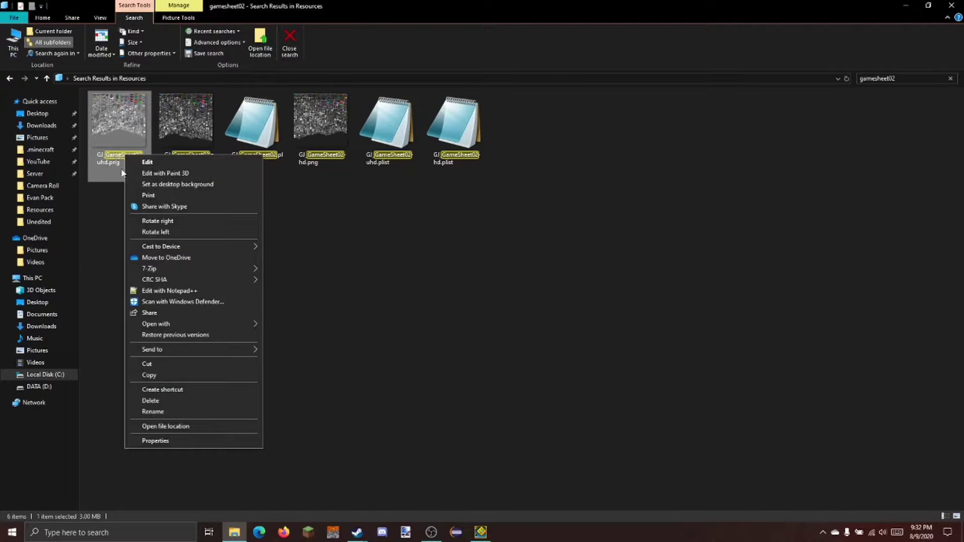
mouse_move(170, 327)
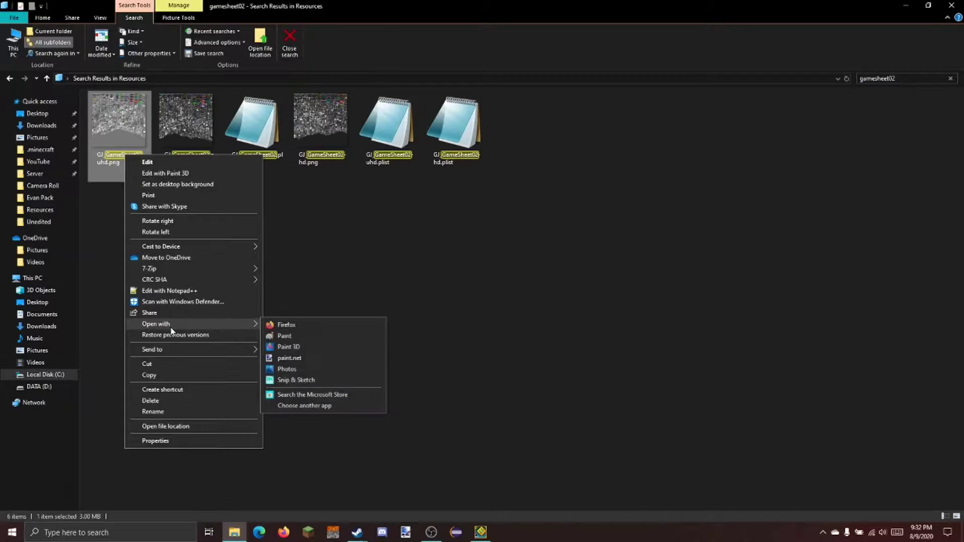
click(290, 358)
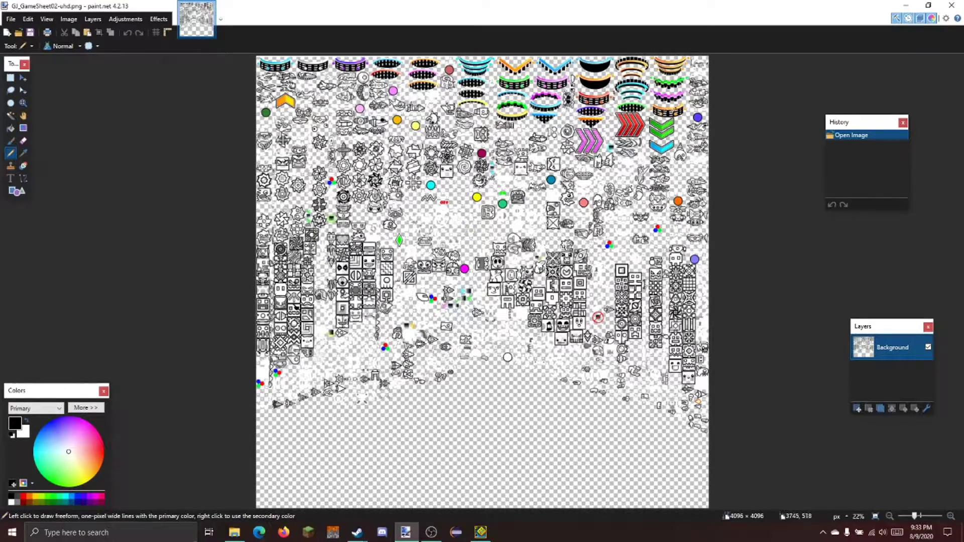
Activate Rectangle Select and look over the icon sprites across the whole game sheet.
key(s)
scroll(402, 281, up, 1)
scroll(402, 281, up, 2)
scroll(401, 282, down, 1)
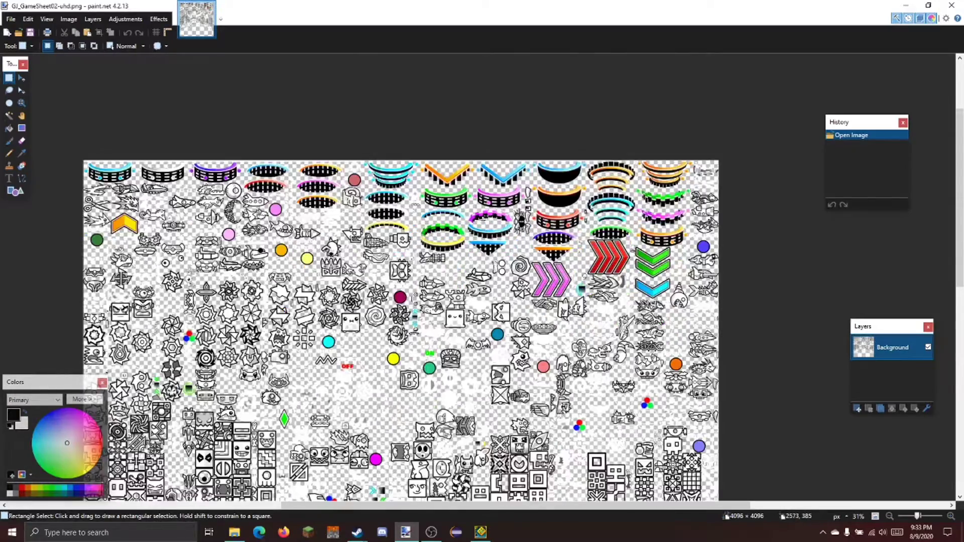
scroll(476, 219, down, 3)
scroll(361, 248, down, 1)
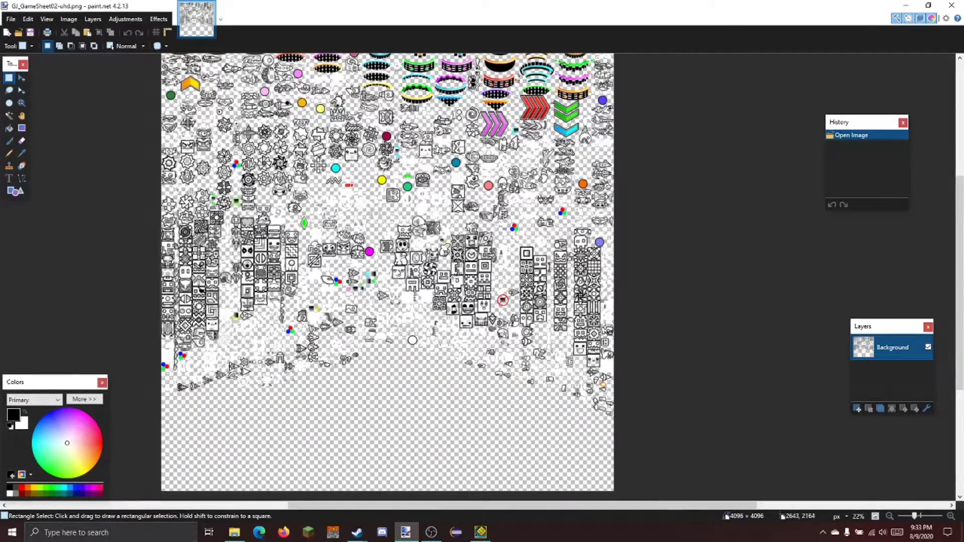
scroll(445, 283, up, 1)
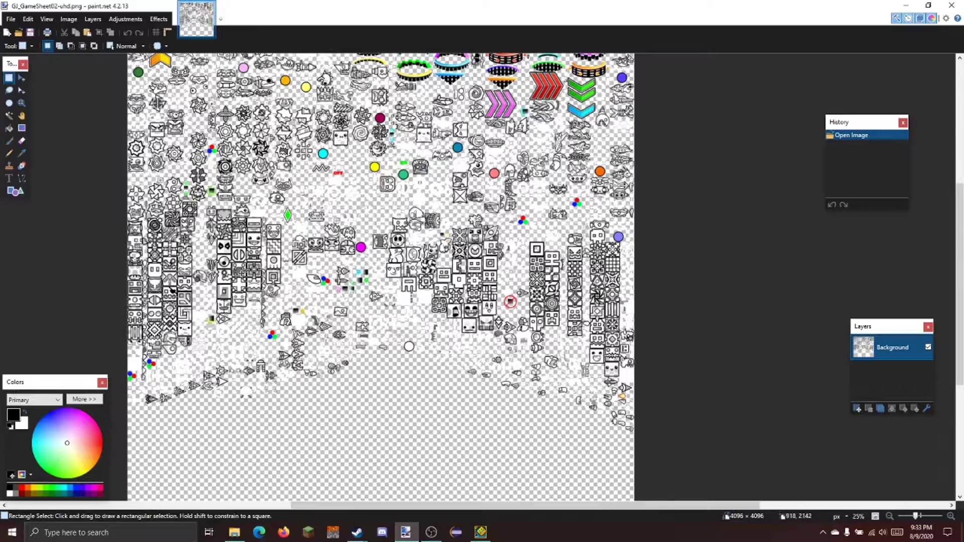
scroll(241, 273, up, 1)
scroll(266, 263, up, 4)
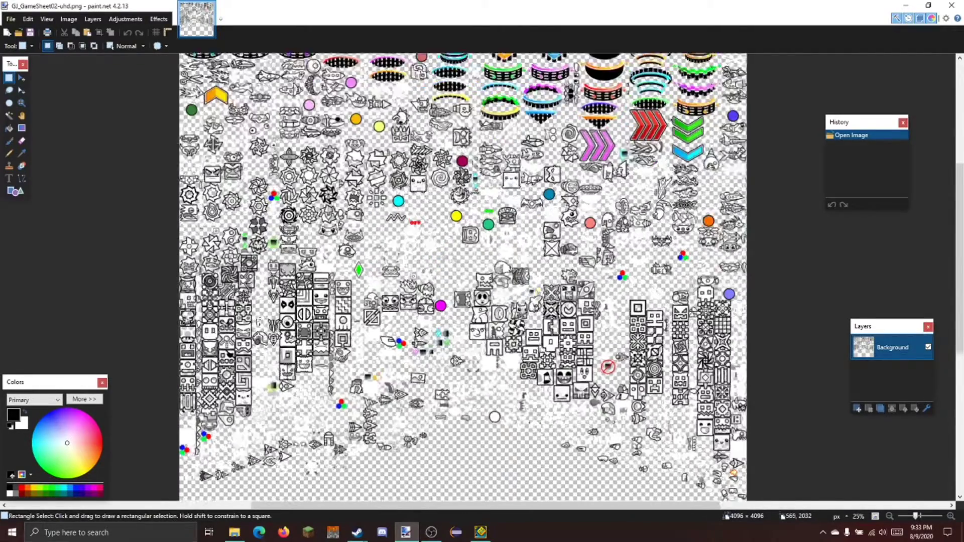
scroll(275, 321, down, 2)
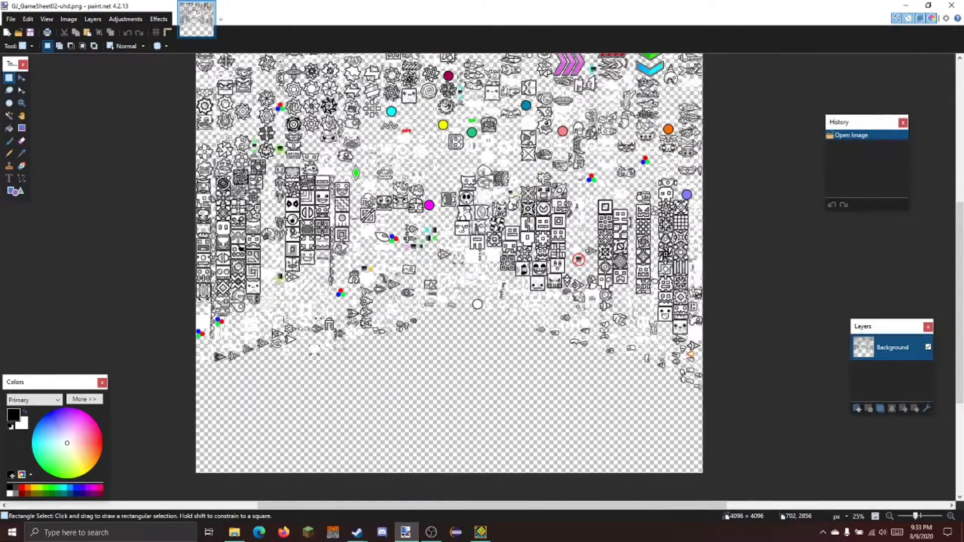
scroll(284, 320, up, 1)
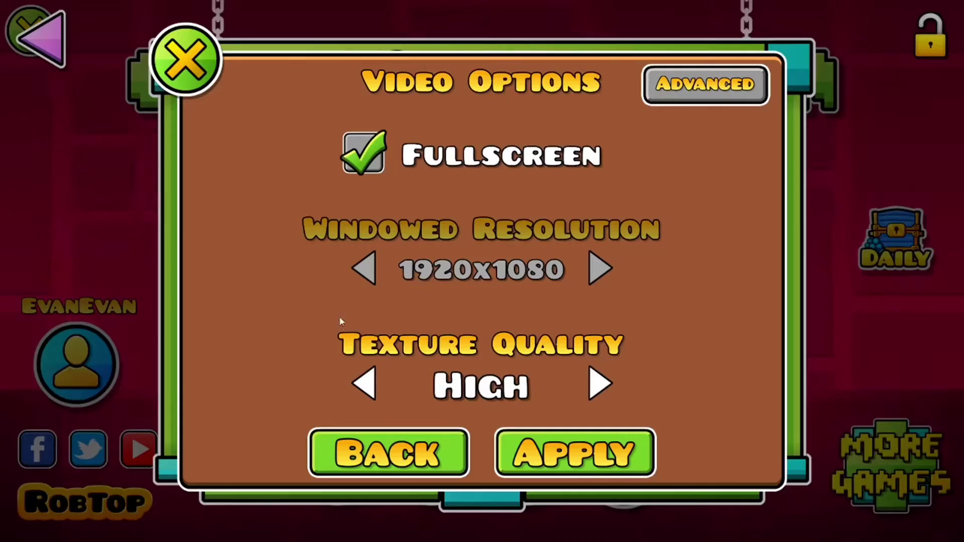
Switch to Geometry Dash, leave the settings, open the icon kit and choose the sixth ball icon in the first row.
key(Escape)
key(Escape)
click(321, 234)
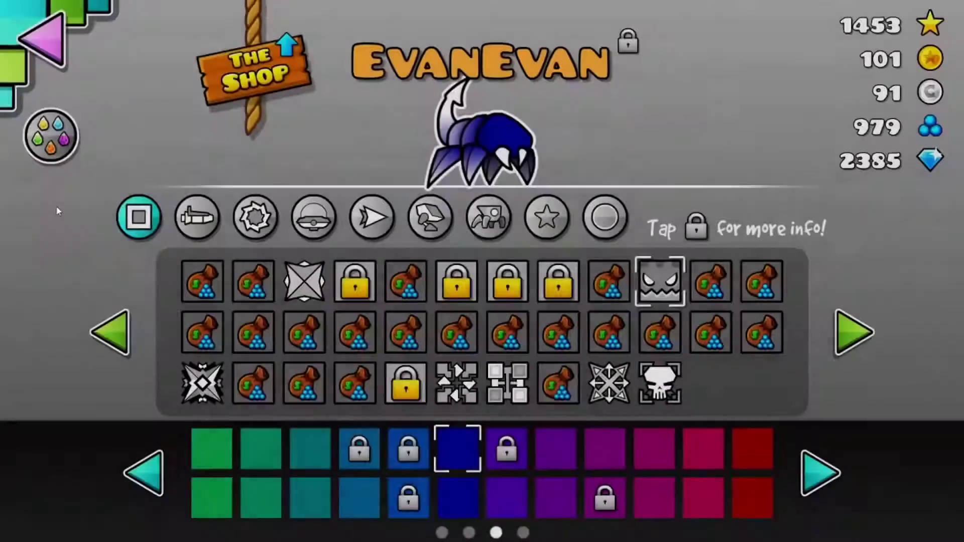
click(253, 221)
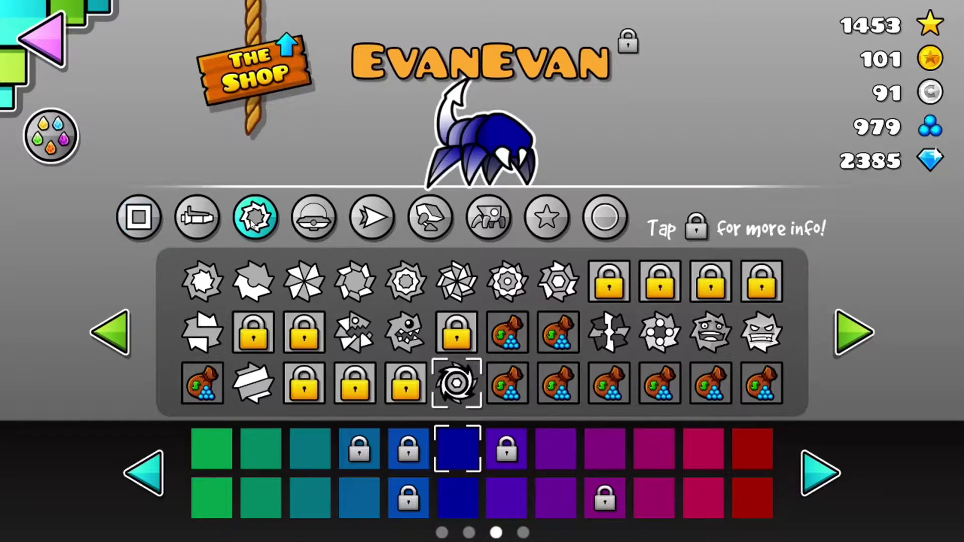
click(458, 286)
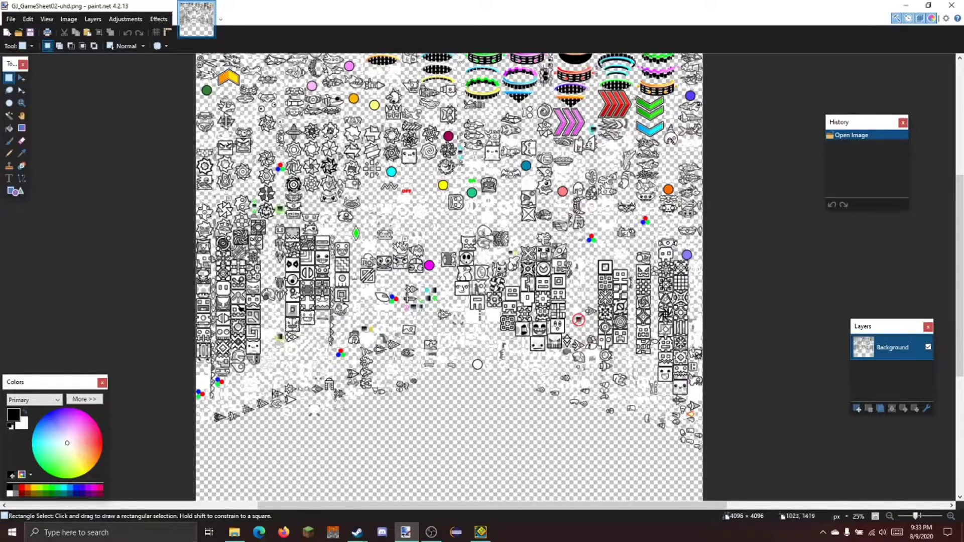
Search the game sheet's ball sprites for the ball icon chosen in the icon kit.
scroll(322, 131, up, 3)
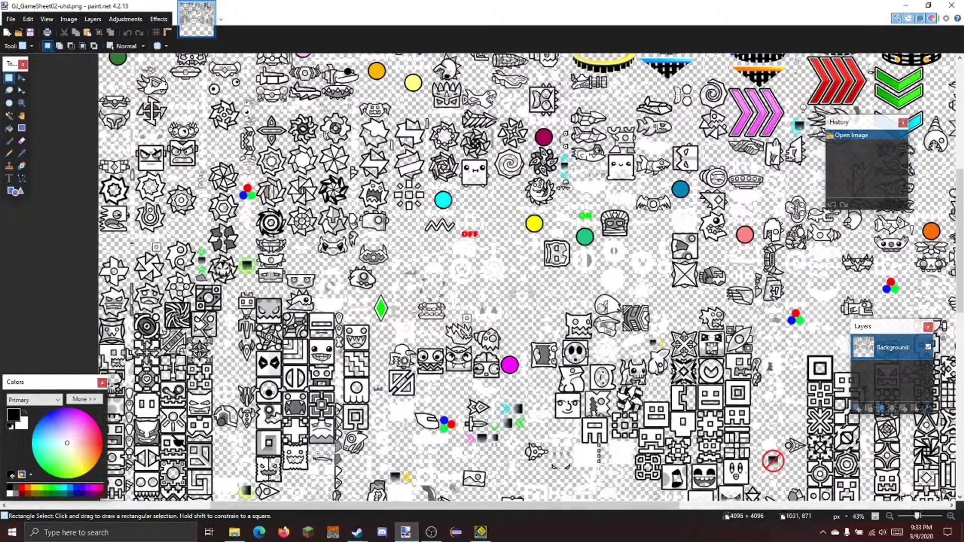
scroll(260, 190, left, 3)
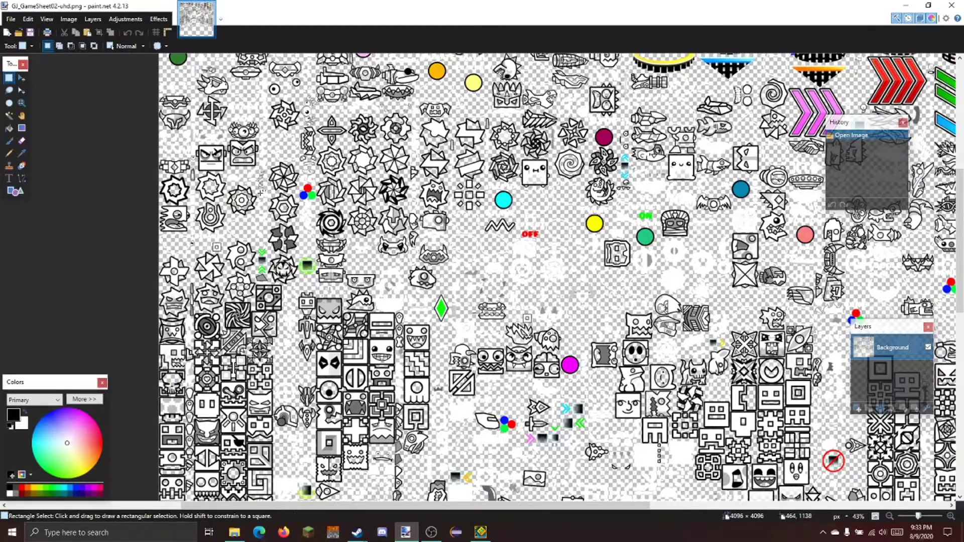
scroll(236, 264, up, 3)
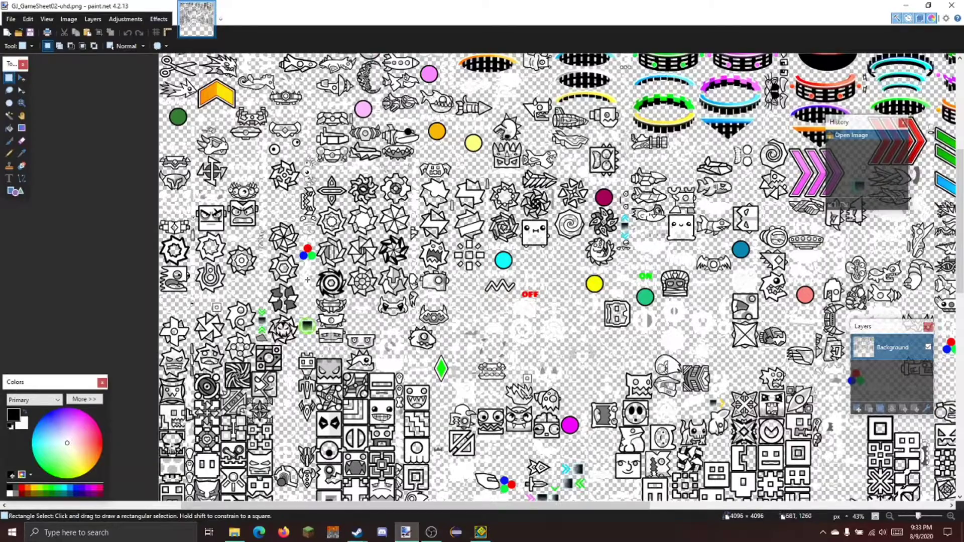
scroll(308, 280, down, 3)
ctrl+scroll(536, 280, up, 3)
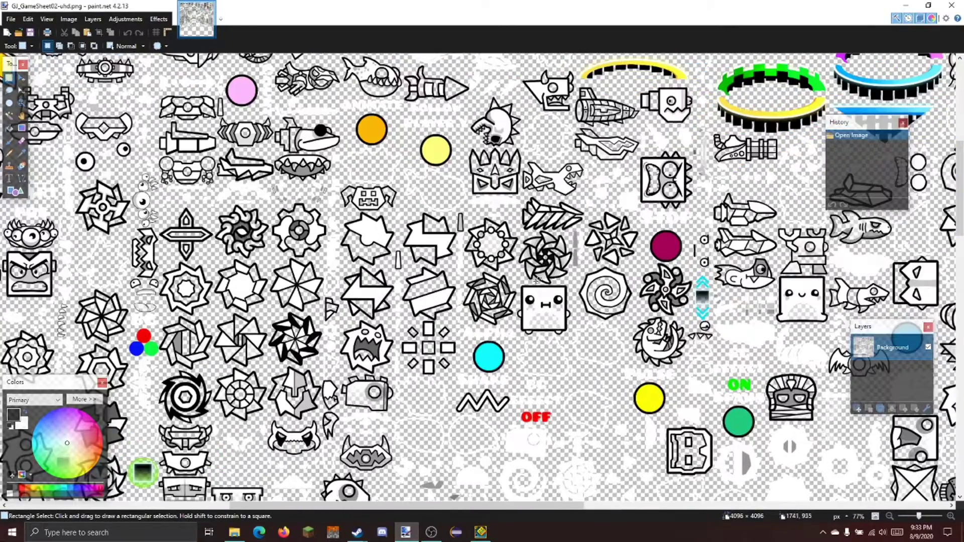
scroll(423, 274, down, 2)
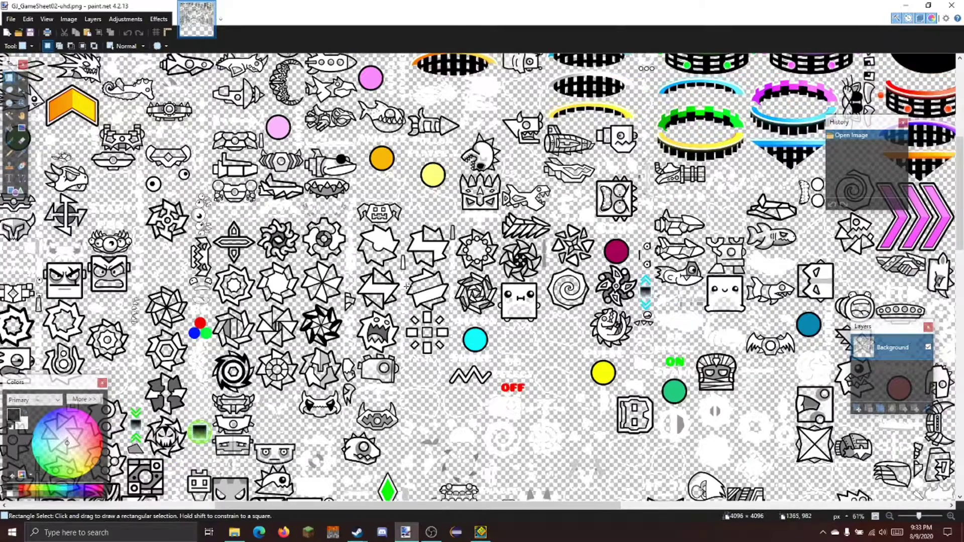
scroll(407, 285, left, 2)
ctrl+scroll(333, 282, up, 4)
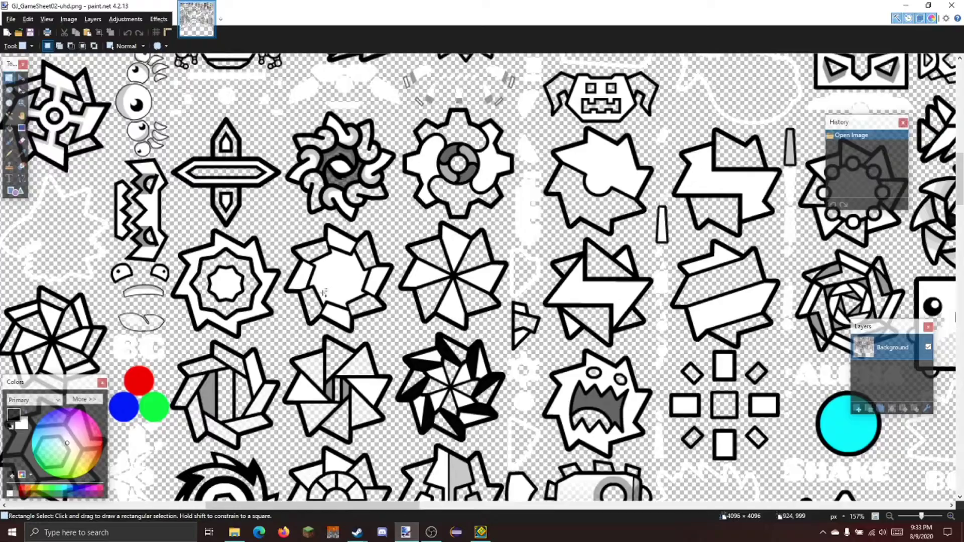
scroll(322, 287, down, 4)
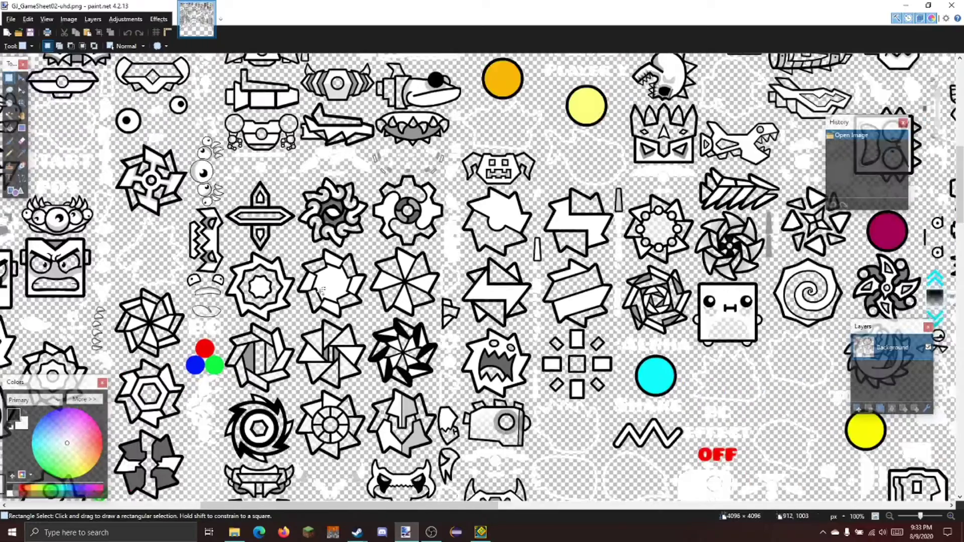
scroll(322, 286, down, 1)
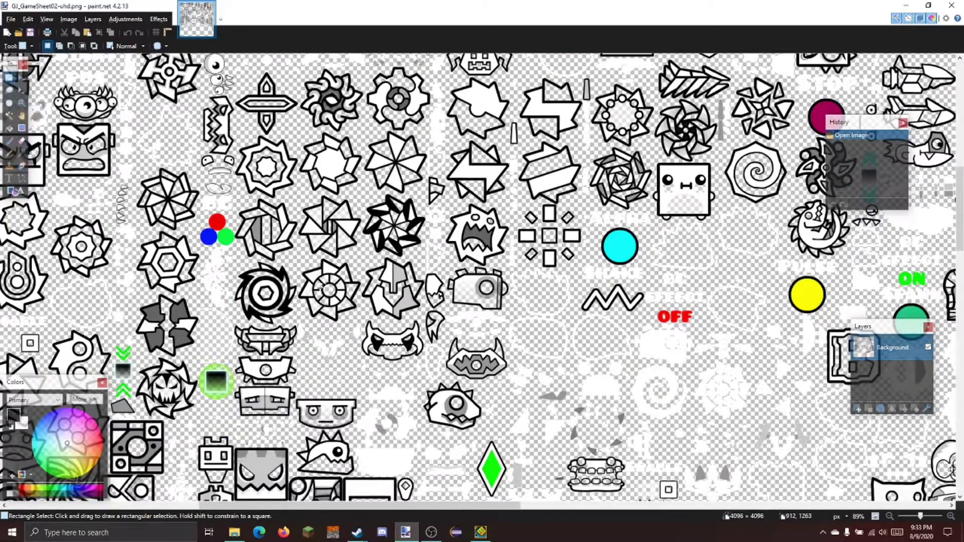
Examine the eight-bladed pinwheel ball beside the BG label and compare it with the neighbouring ball sprites.
scroll(323, 286, left, 3)
scroll(356, 201, up, 5)
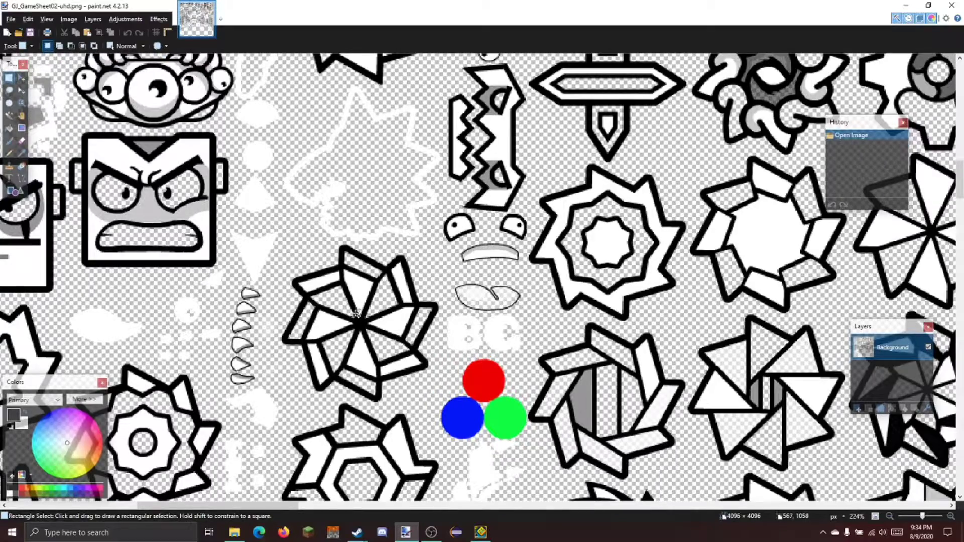
scroll(356, 312, down, 3)
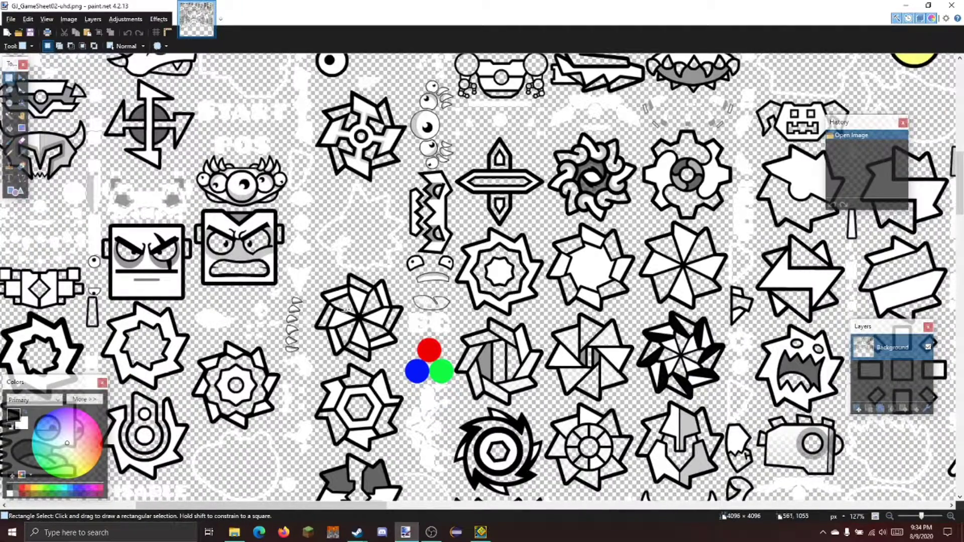
scroll(346, 310, up, 4)
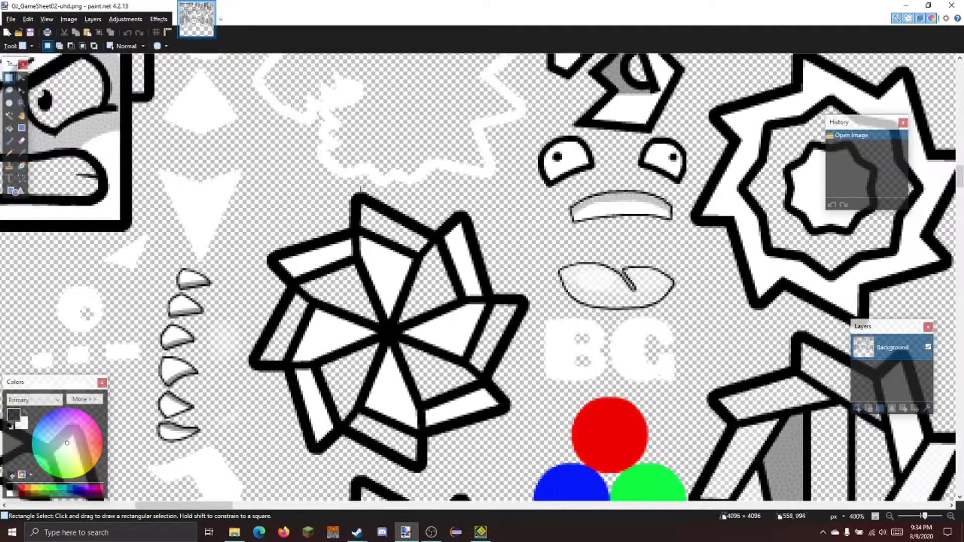
scroll(392, 344, down, 3)
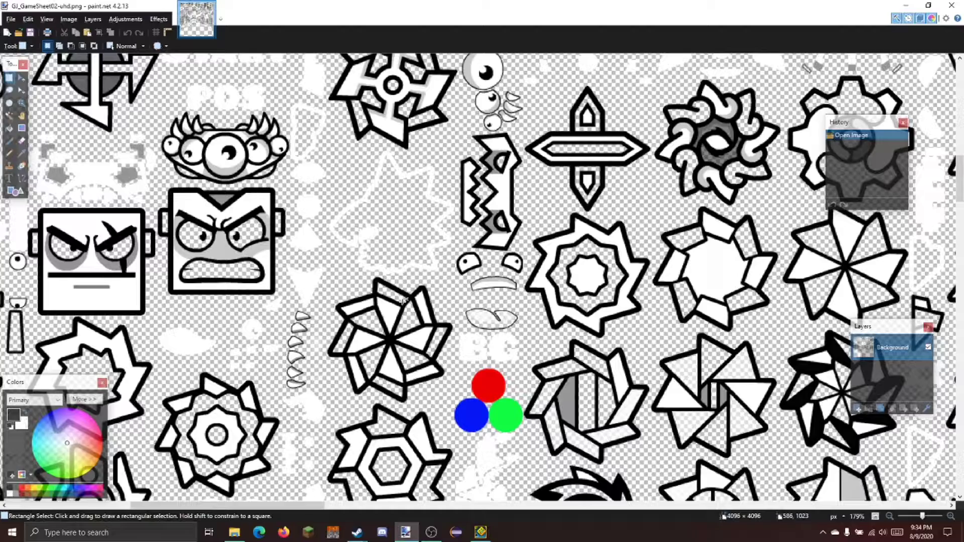
scroll(454, 324, down, 3)
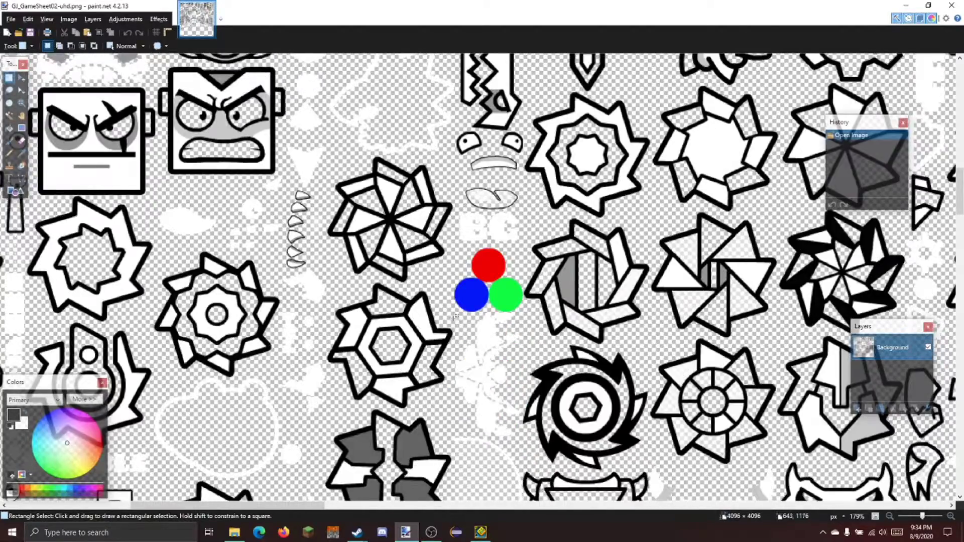
scroll(454, 317, down, 4)
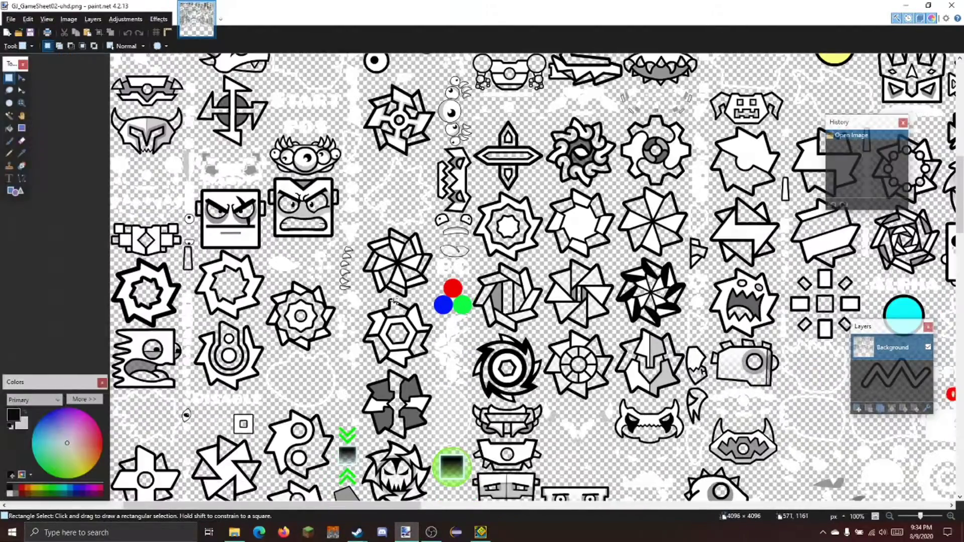
scroll(393, 301, up, 6)
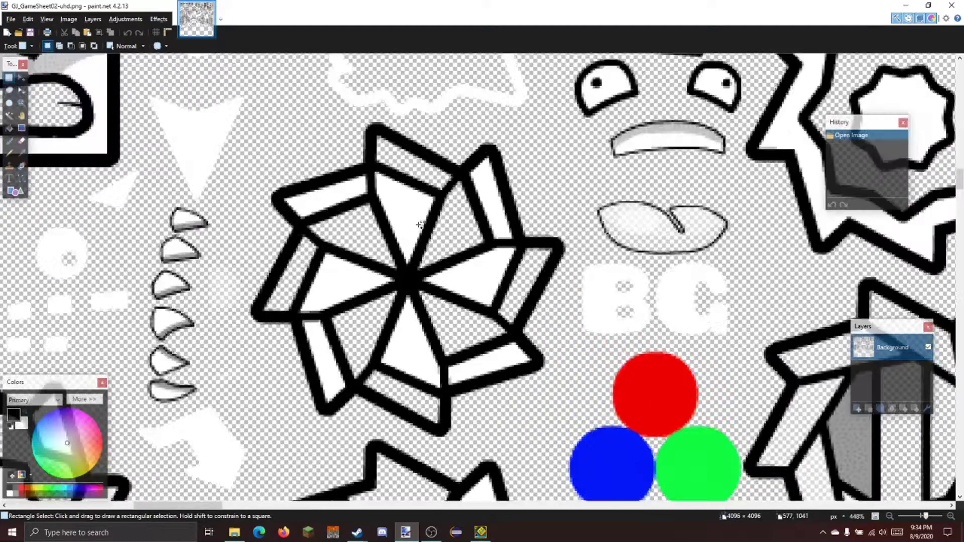
Choose red as the primary colour and fill the pinwheel ball's left outer segment using the Paint Bucket.
scroll(326, 221, up, 3)
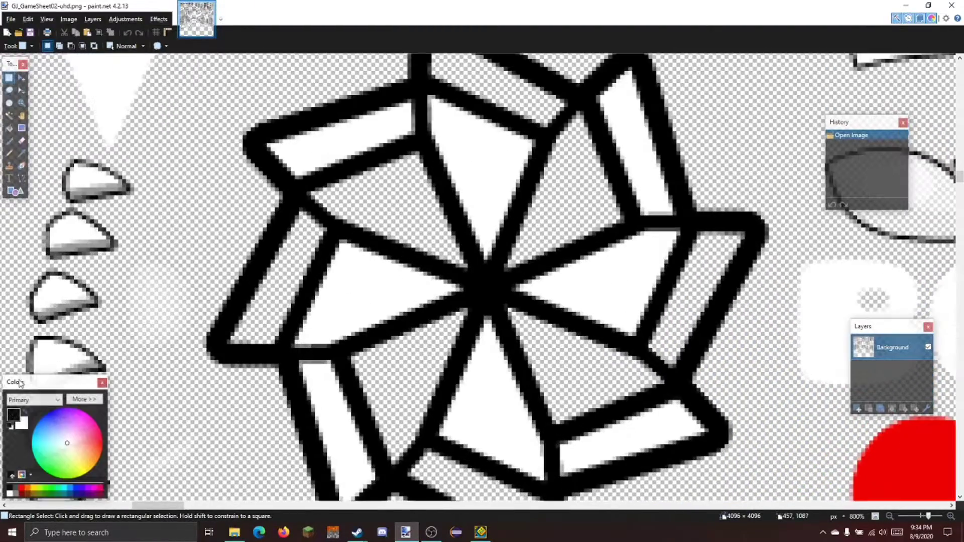
drag(73, 445, 119, 443)
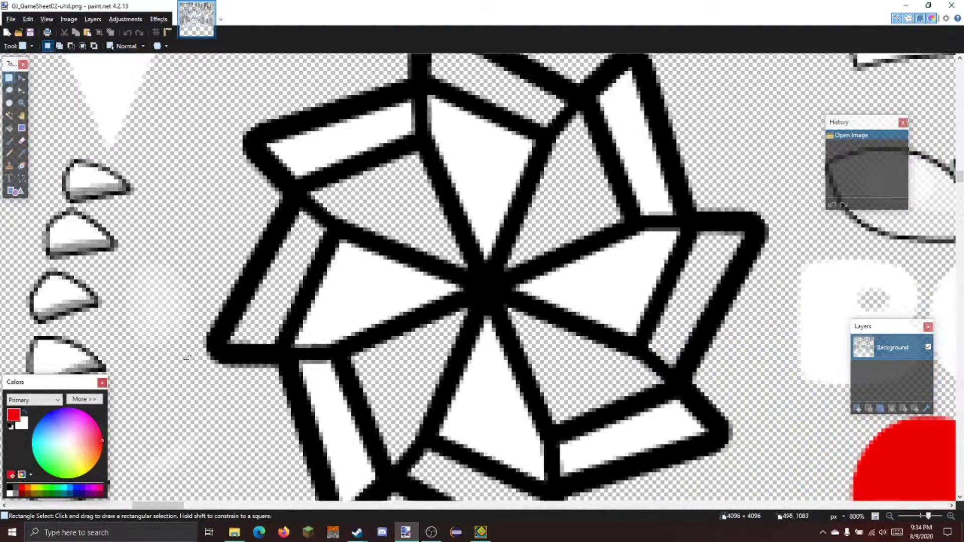
key(f)
scroll(327, 261, down, 4)
scroll(327, 261, up, 3)
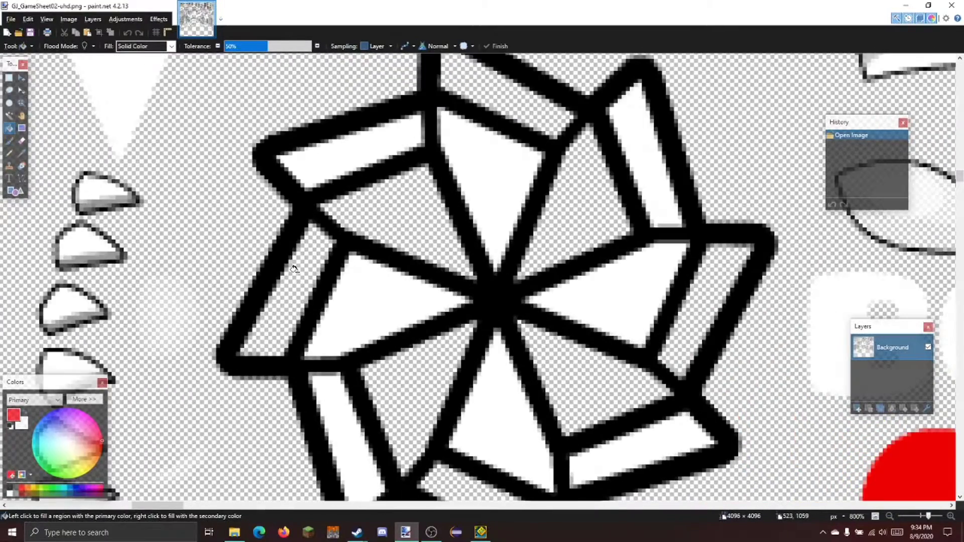
click(312, 266)
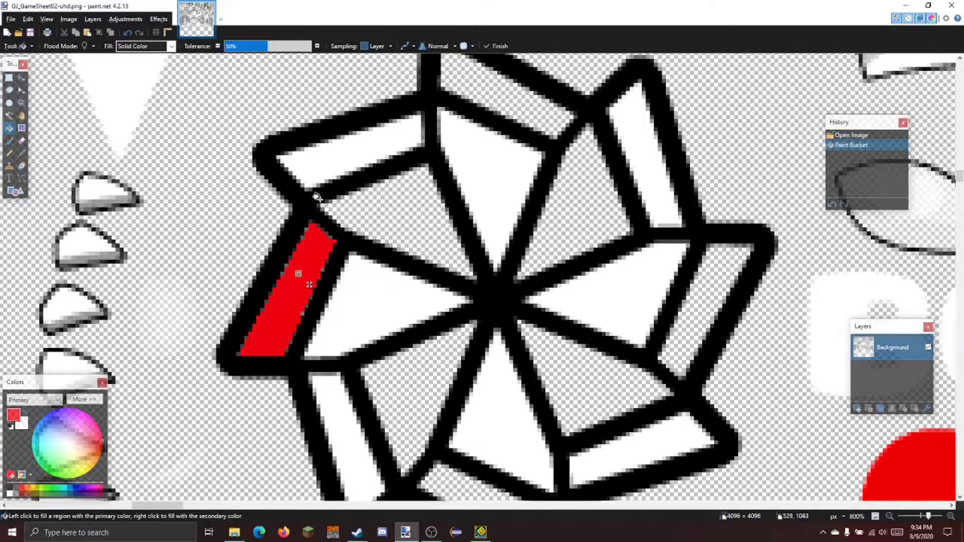
Raise the Paint Bucket tolerance to 93% and try another red fill on the pinwheel ball.
click(317, 46)
click(317, 46)
click(319, 49)
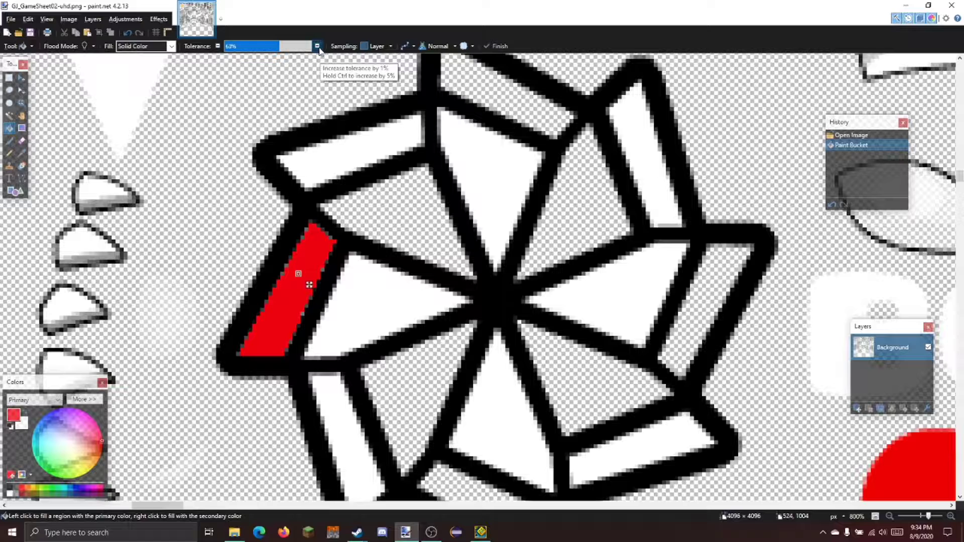
click(317, 46)
click(317, 46)
click(347, 199)
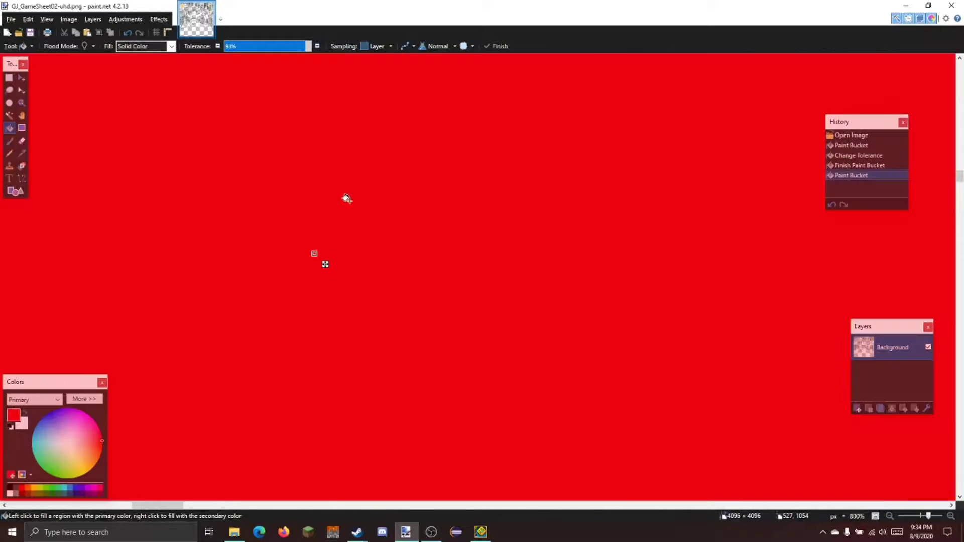
Undo all the red fills back to the opened image and lower the fill tolerance to 52%.
scroll(321, 63, down, 2)
click(218, 46)
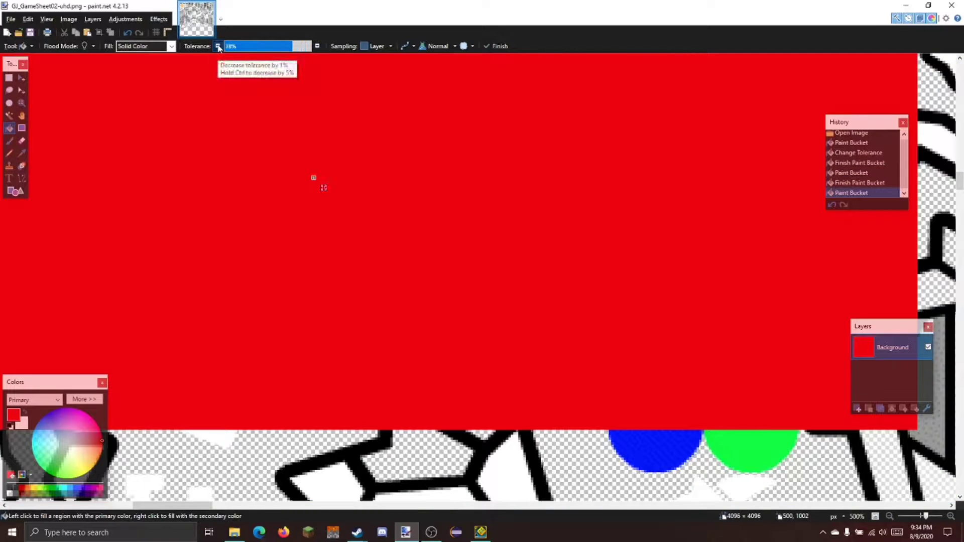
key(ctrl+z)
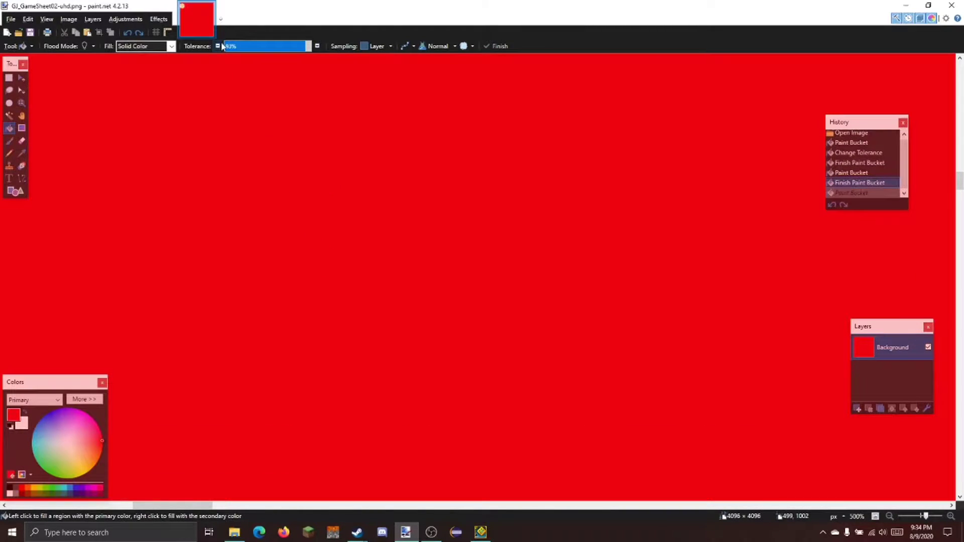
click(217, 46)
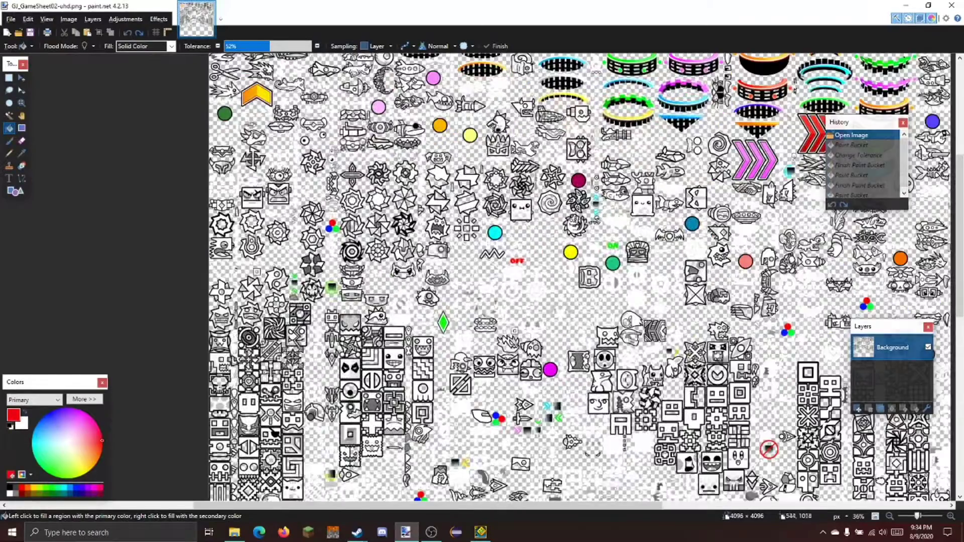
Locate the pinwheel ball sprite beside the BG label again.
scroll(366, 215, up, 4)
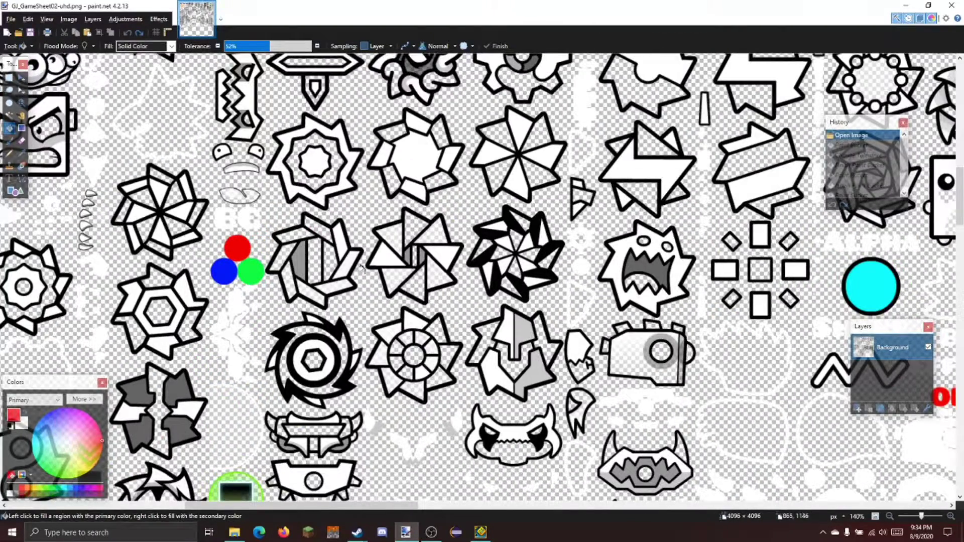
scroll(184, 251, left, 3)
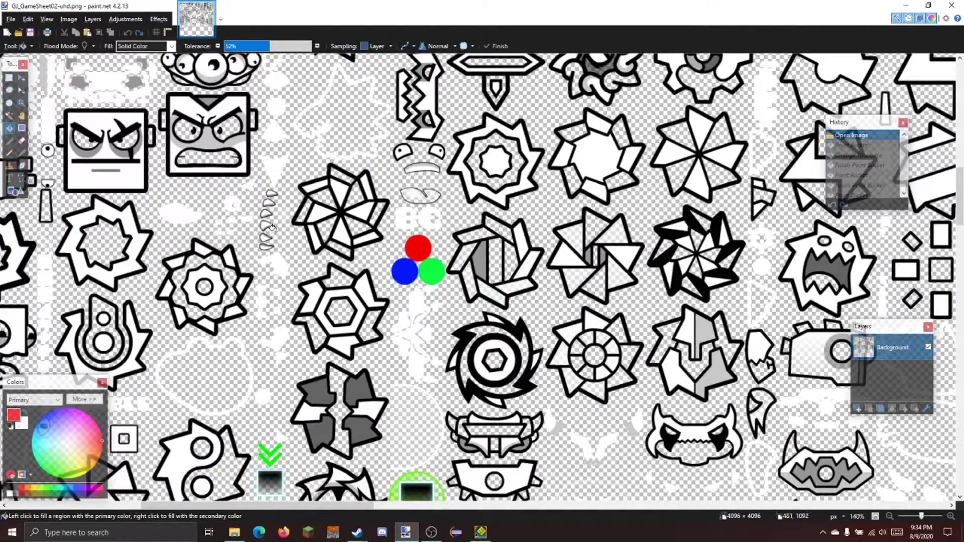
scroll(293, 201, up, 2)
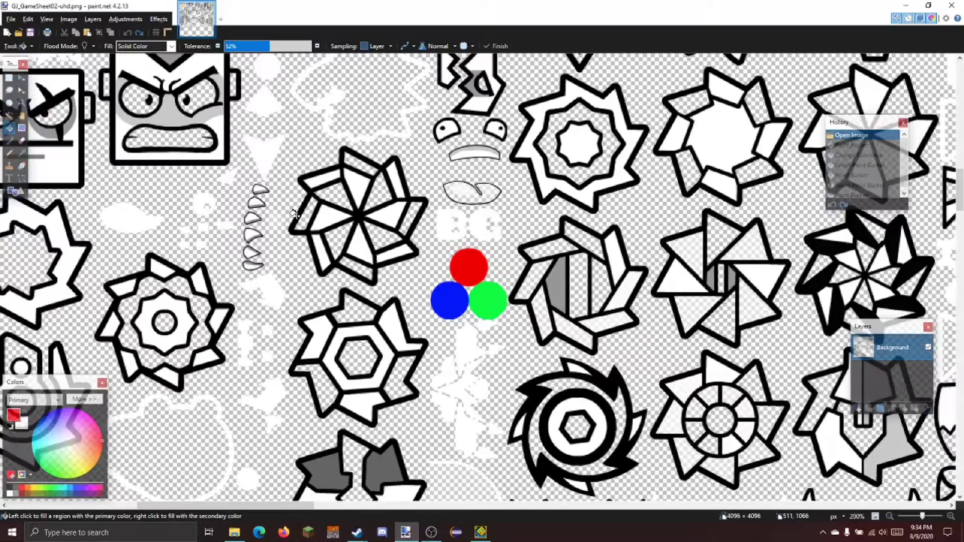
scroll(293, 213, up, 1)
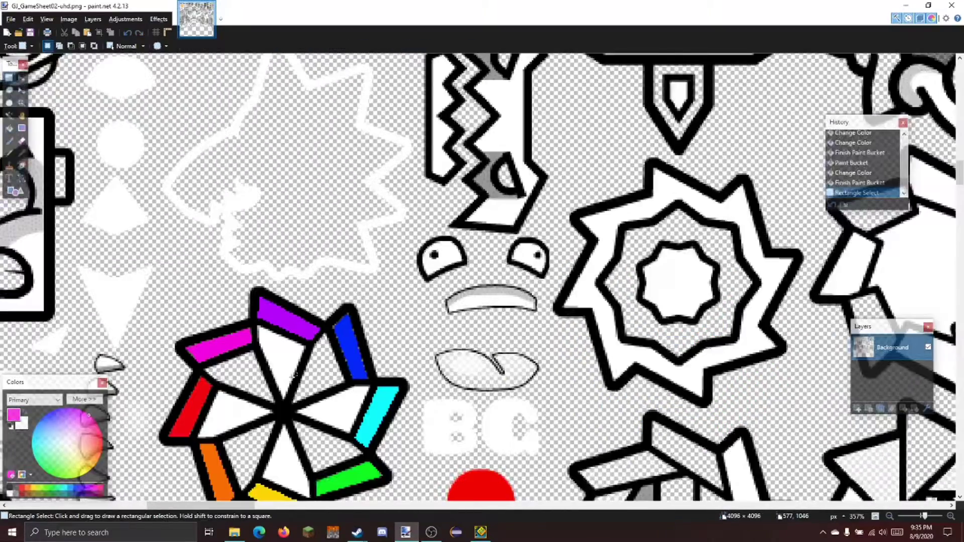
Examine the ball's rainbow-coloured outer segments up close and against the surrounding ball sprites.
scroll(294, 374, up, 1)
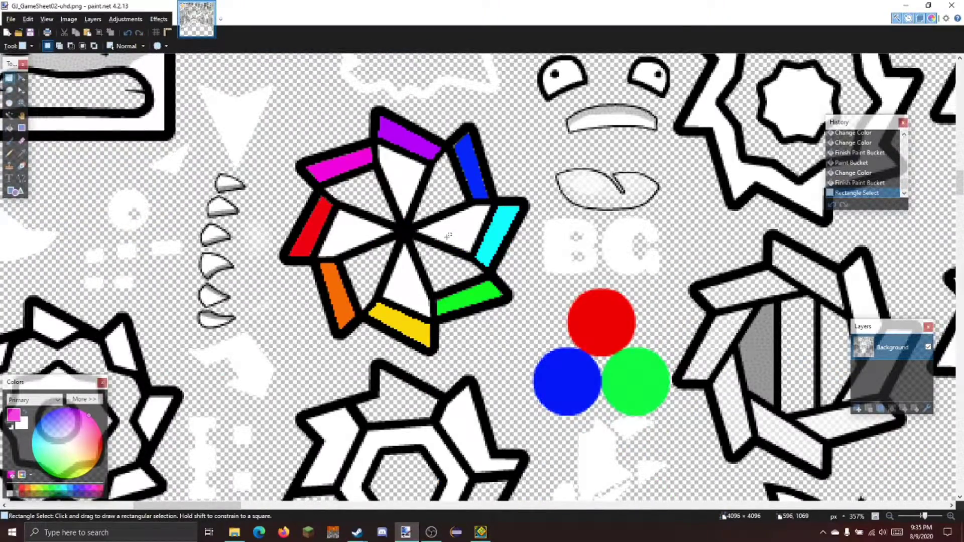
scroll(449, 234, up, 2)
scroll(448, 235, down, 1)
scroll(416, 316, up, 2)
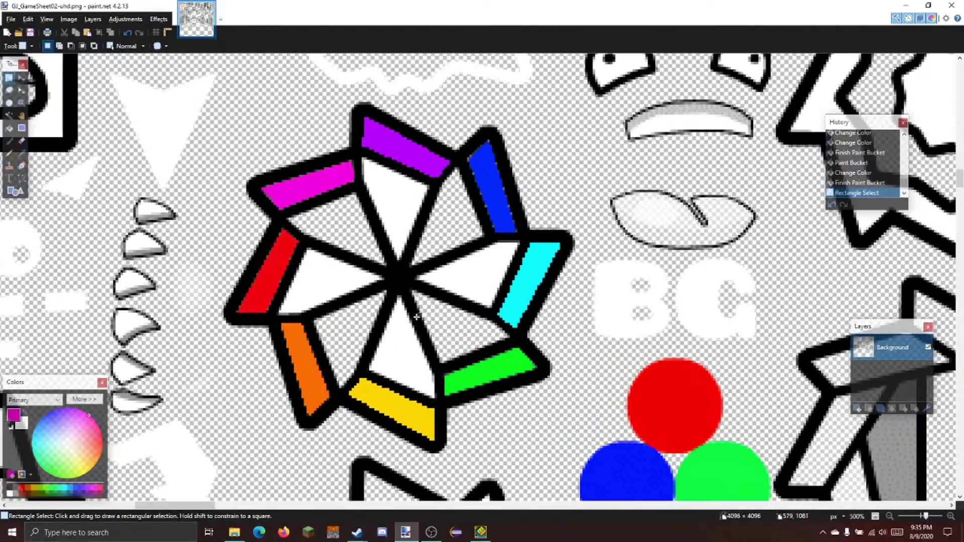
scroll(417, 316, down, 5)
scroll(359, 250, down, 4)
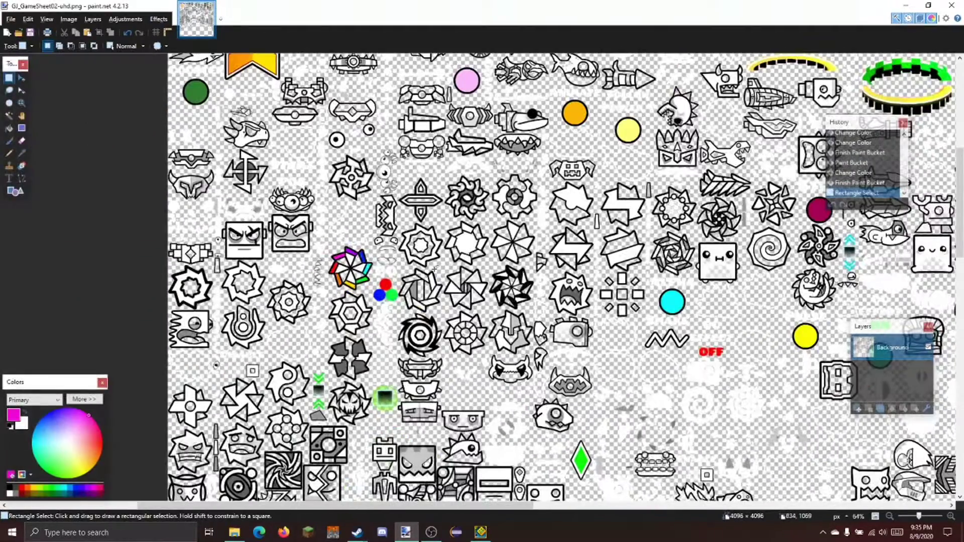
scroll(364, 272, up, 8)
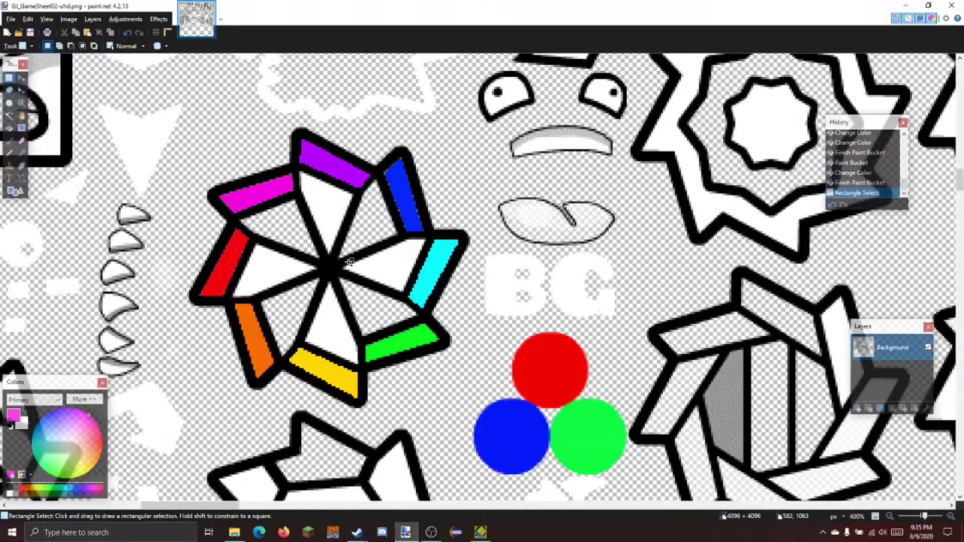
scroll(349, 262, down, 7)
scroll(342, 255, up, 2)
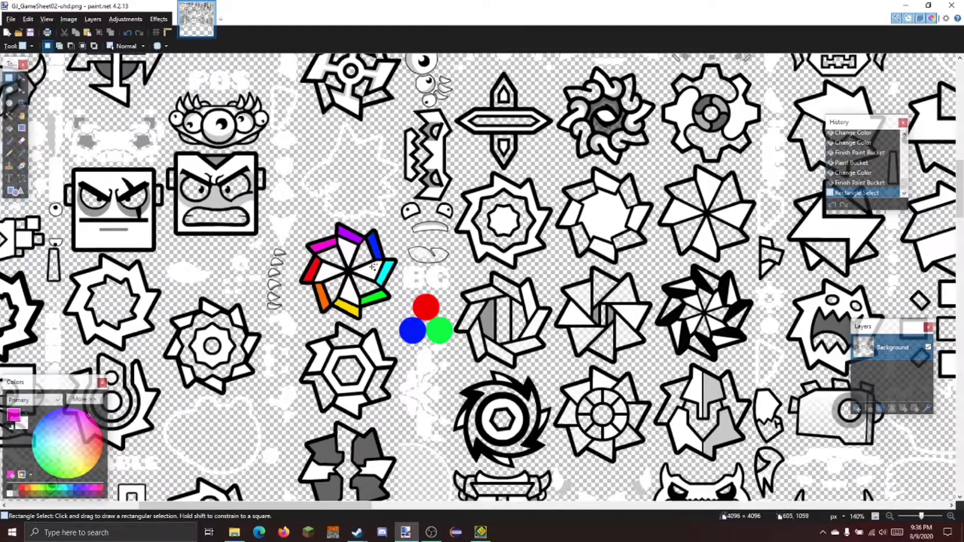
Outline the pinwheel ball's four transparent inner segments one by one with small rectangular selections and clear the selection.
scroll(373, 266, down, 2)
scroll(346, 269, up, 6)
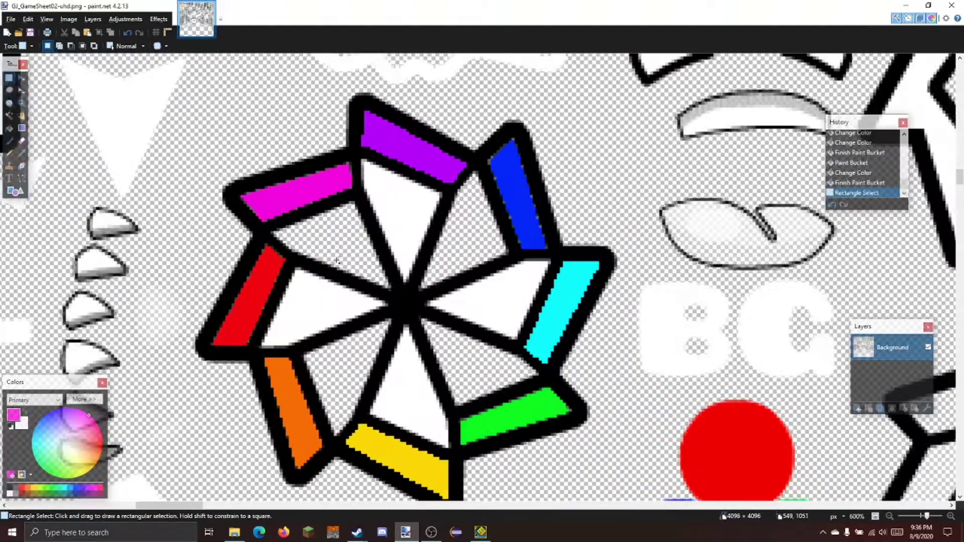
drag(323, 229, 351, 251)
drag(455, 231, 479, 249)
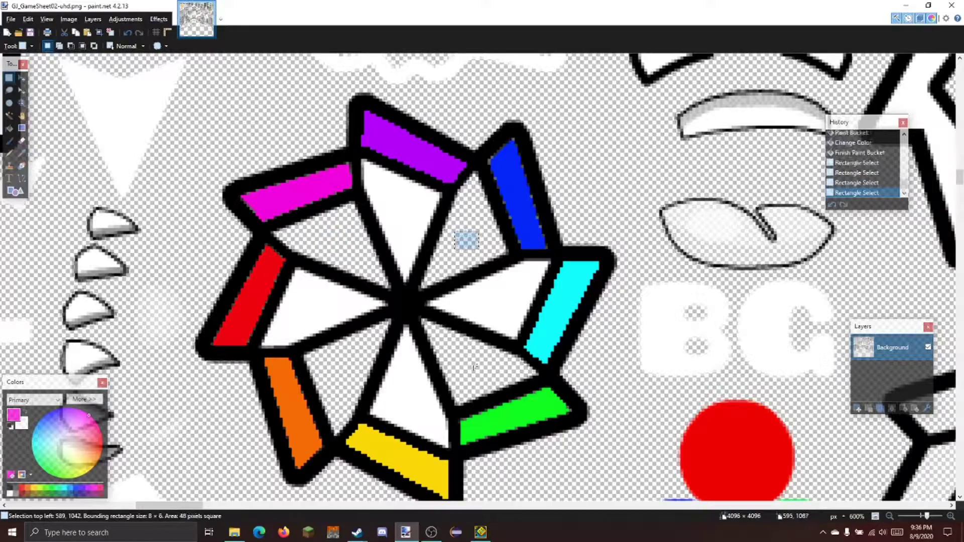
drag(458, 362, 477, 373)
drag(322, 365, 345, 383)
click(345, 370)
scroll(368, 329, down, 2)
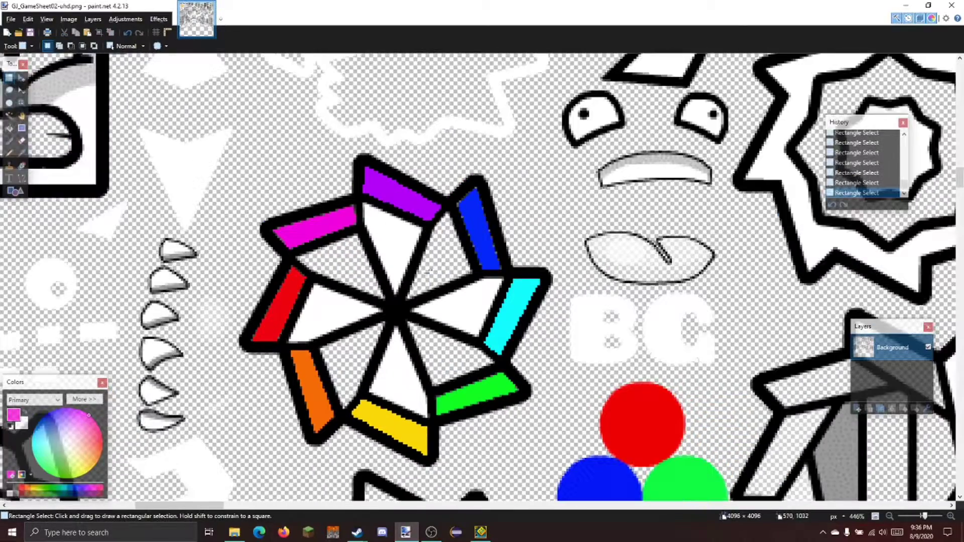
Add a new layer and move it beneath the Background layer that holds the sprites.
scroll(494, 330, down, 6)
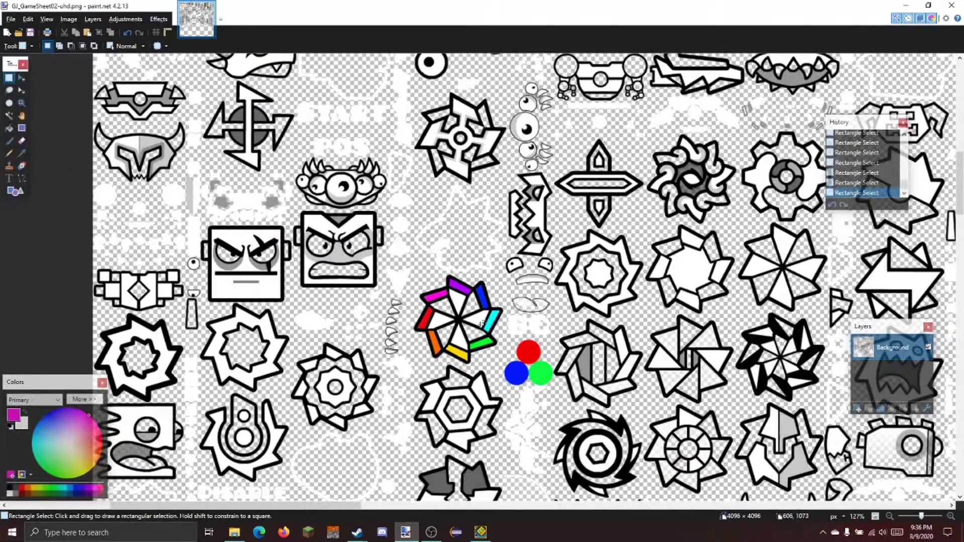
scroll(478, 323, down, 2)
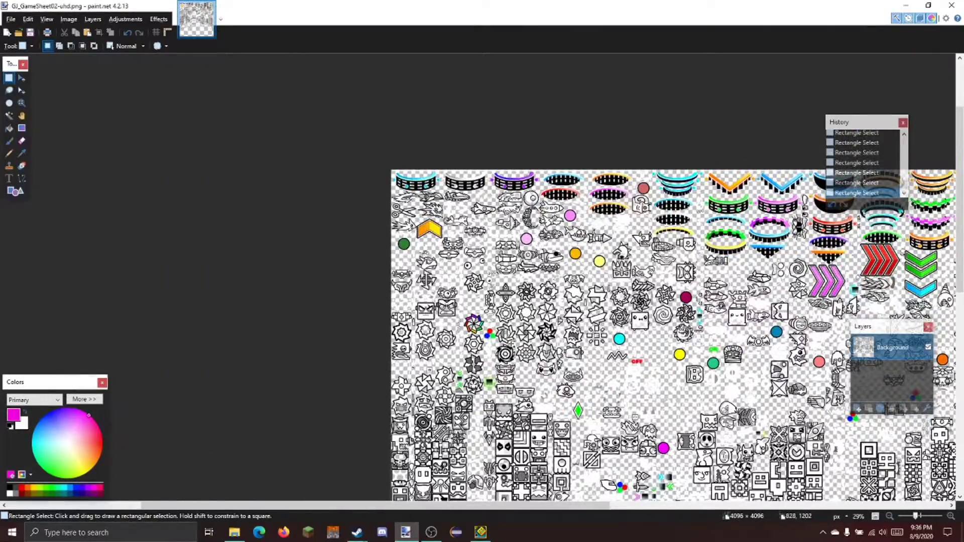
scroll(474, 324, up, 8)
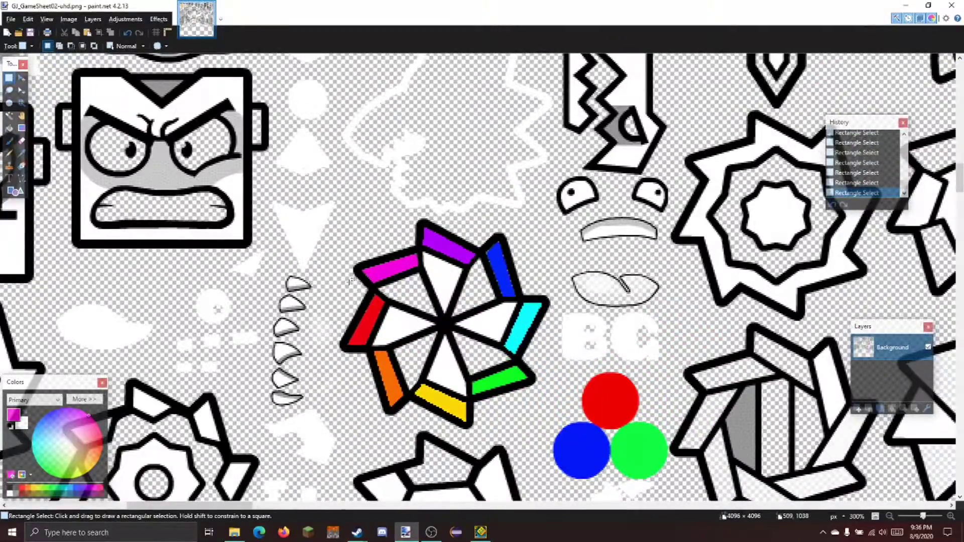
scroll(310, 271, left, 3)
scroll(297, 271, down, 2)
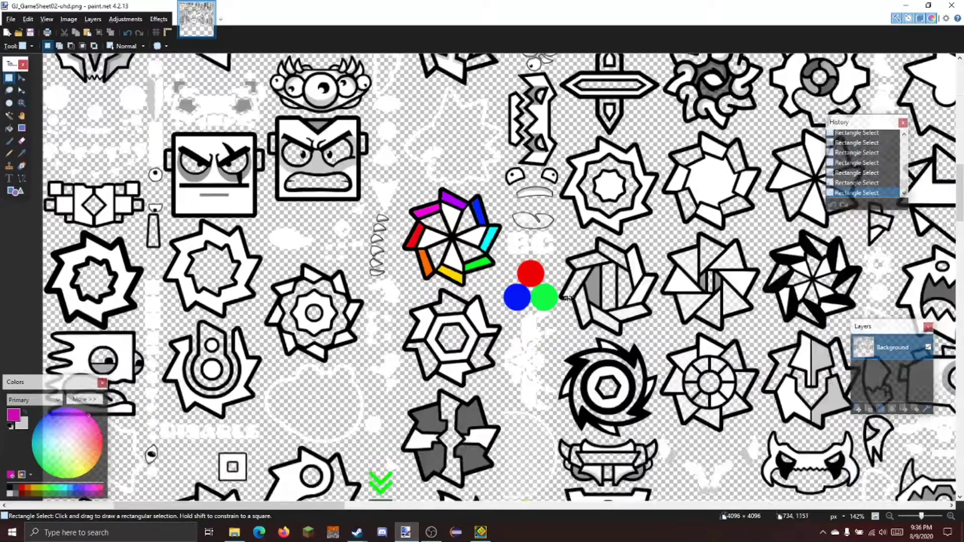
scroll(567, 298, down, 2)
scroll(567, 298, down, 2)
click(857, 408)
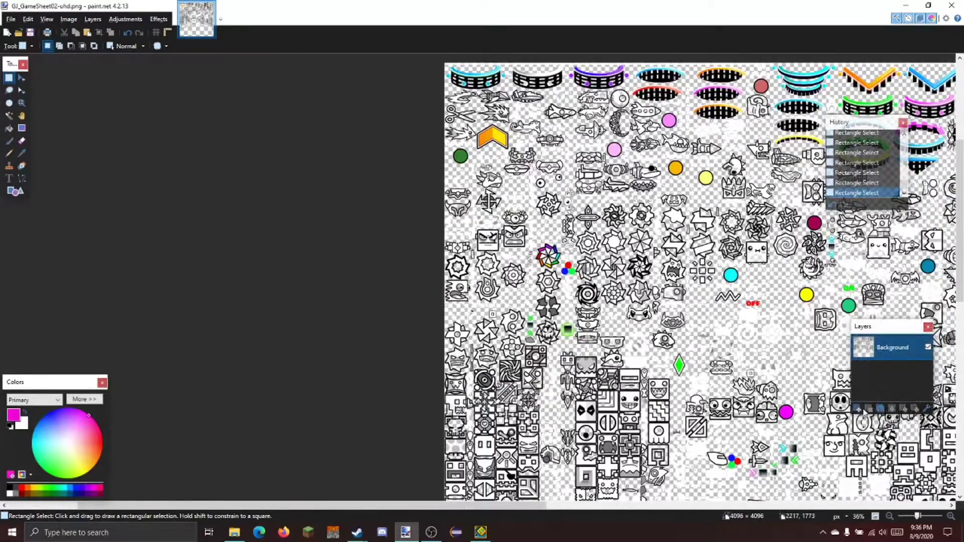
drag(882, 389, 883, 390)
scroll(477, 437, right, 3)
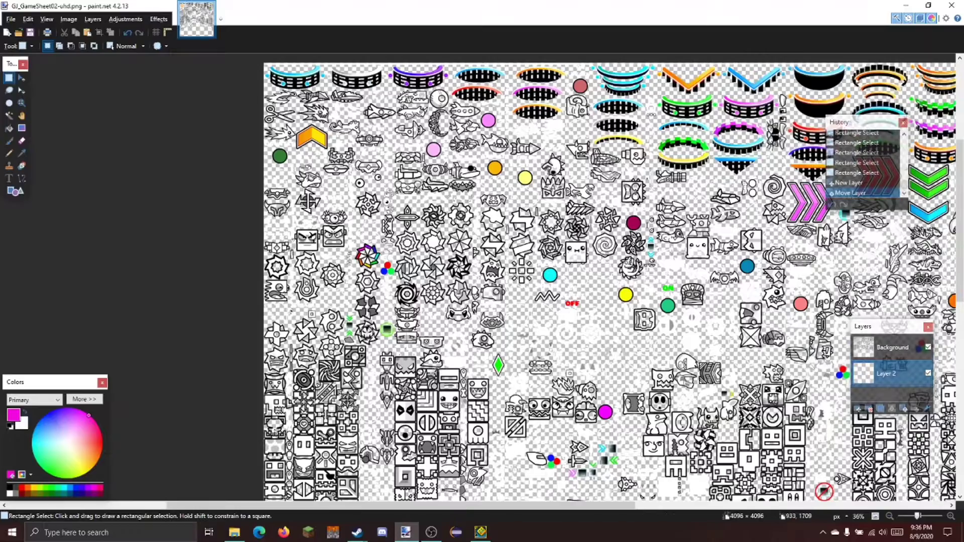
Fill the new bottom layer with solid blue using the Paint Bucket, as a backdrop for the sprites.
click(69, 489)
key(f)
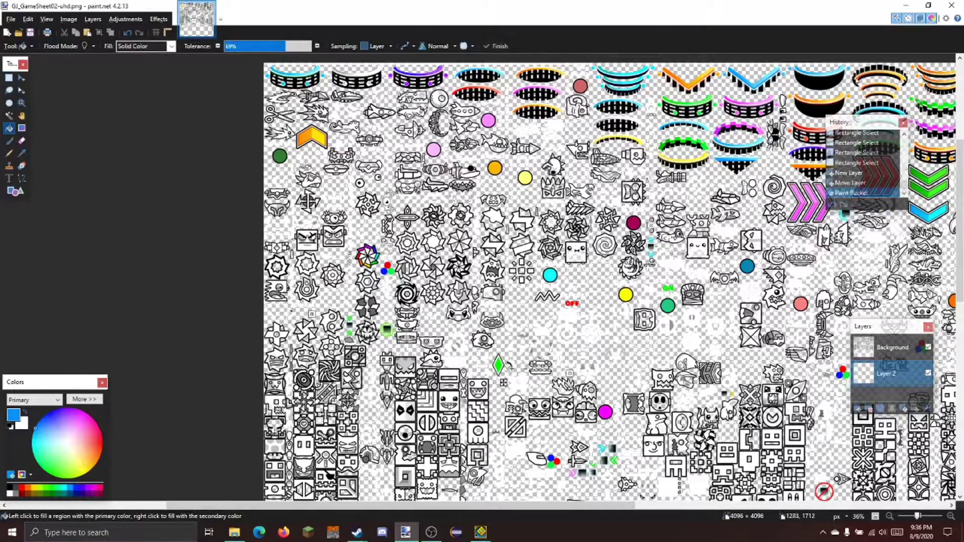
click(592, 364)
key(s)
click(594, 364)
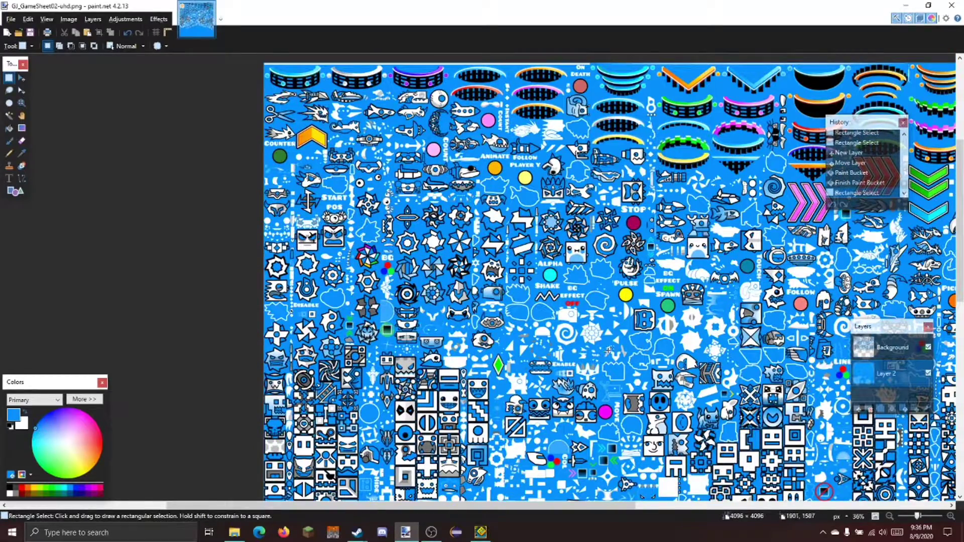
Examine the white sprite pieces across the sheet against the blue backdrop.
scroll(609, 349, up, 2)
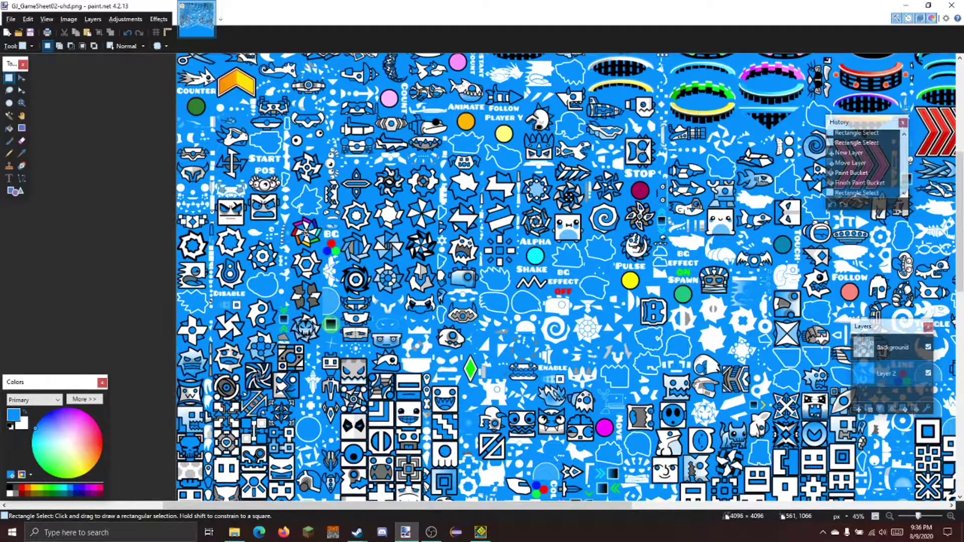
scroll(545, 351, up, 4)
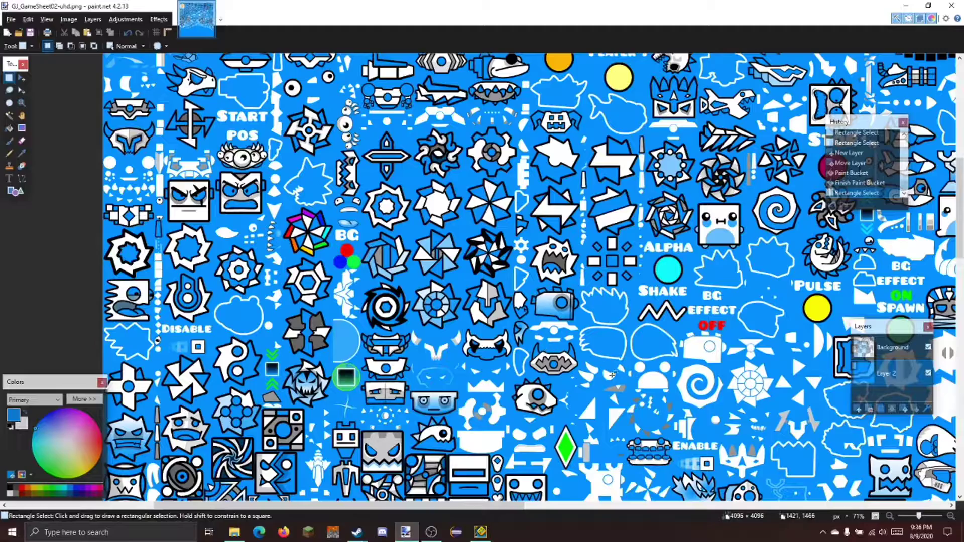
scroll(622, 407, right, 3)
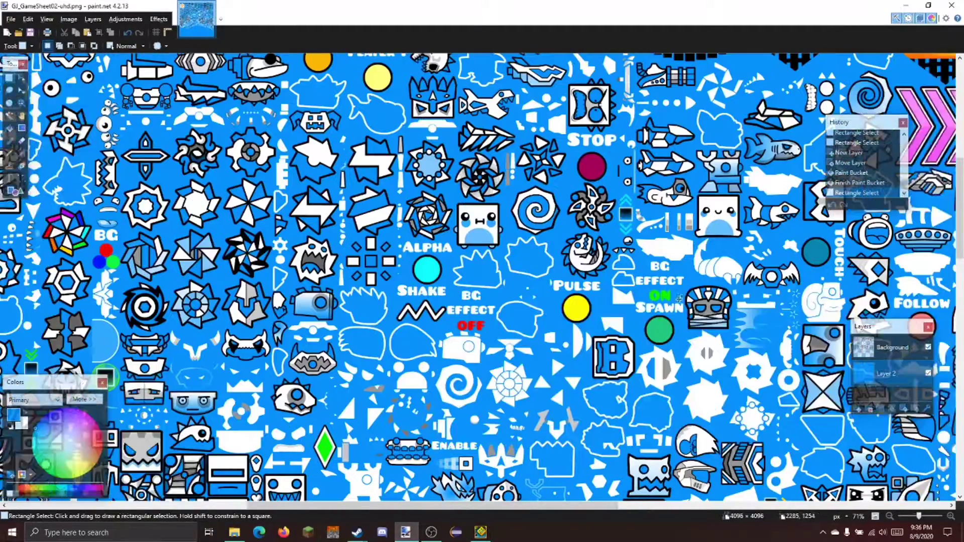
scroll(679, 299, right, 1)
scroll(658, 299, left, 2)
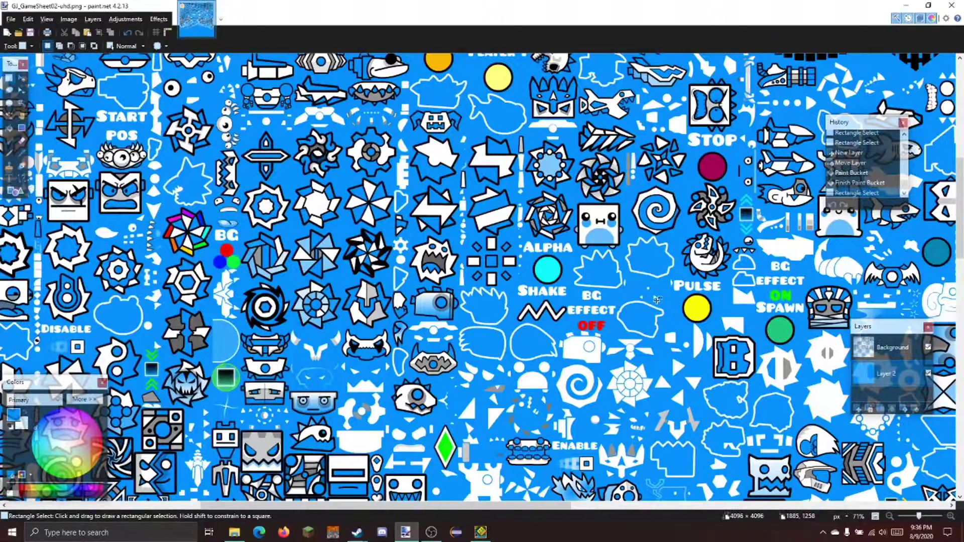
scroll(657, 300, down, 4)
scroll(644, 307, right, 3)
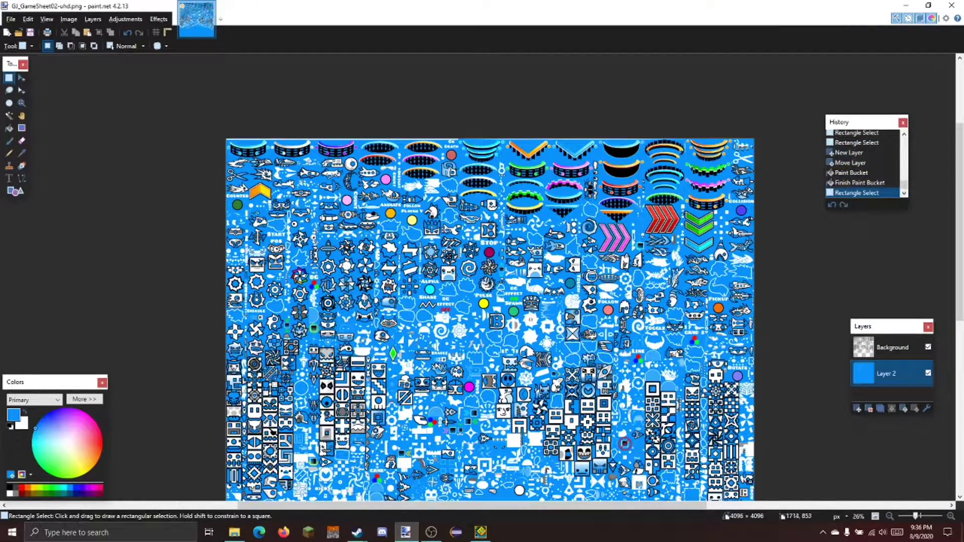
Mark the sheet's upper-left area around the ball sprites with a large rectangular selection and clear it again.
drag(201, 98, 496, 367)
scroll(495, 367, down, 2)
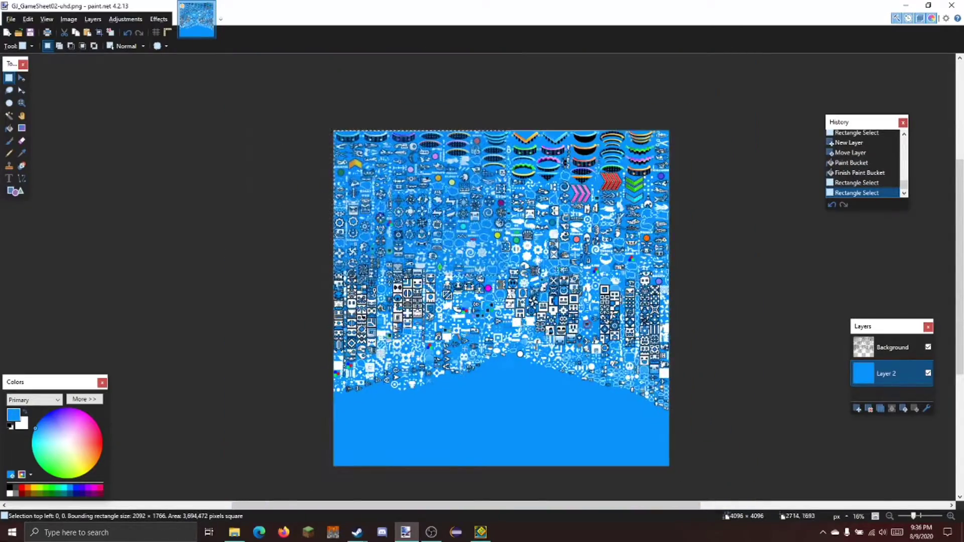
click(498, 264)
scroll(489, 258, up, 2)
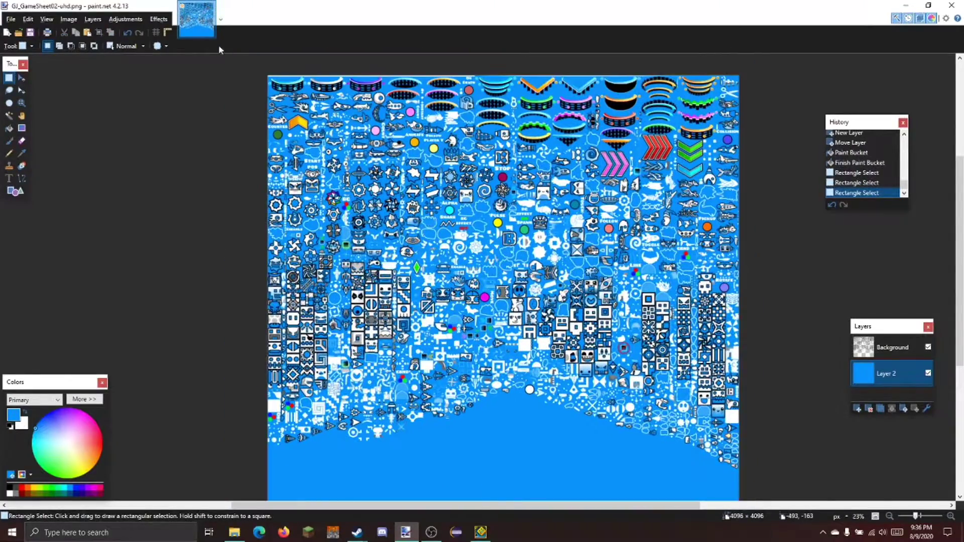
drag(251, 60, 534, 294)
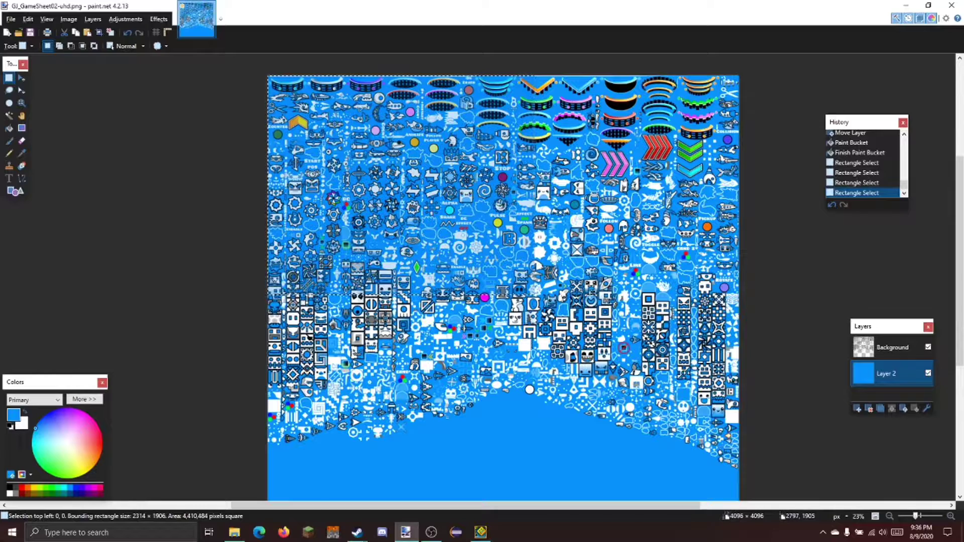
click(628, 297)
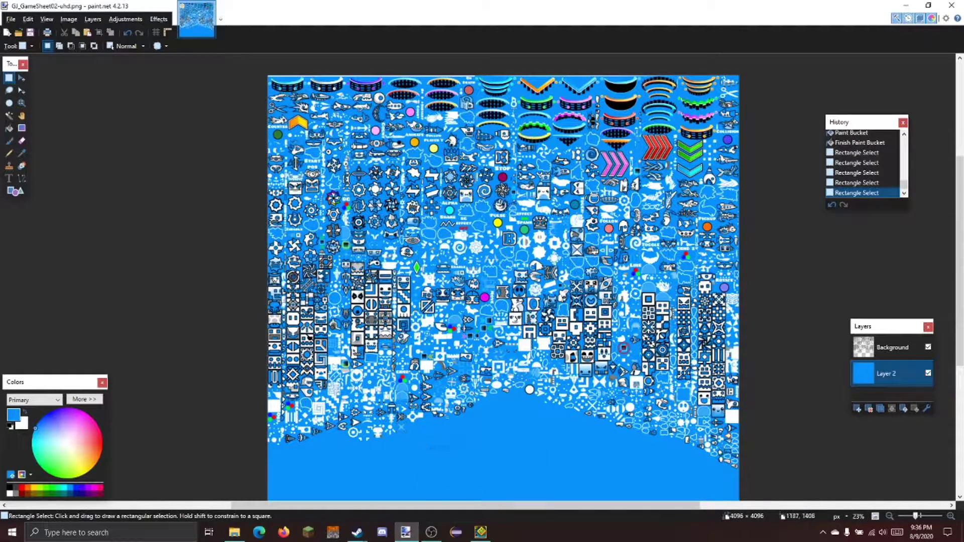
Examine where the rainbow pinwheel ball beside the BG label sits among the surrounding sprites.
scroll(377, 255, up, 3)
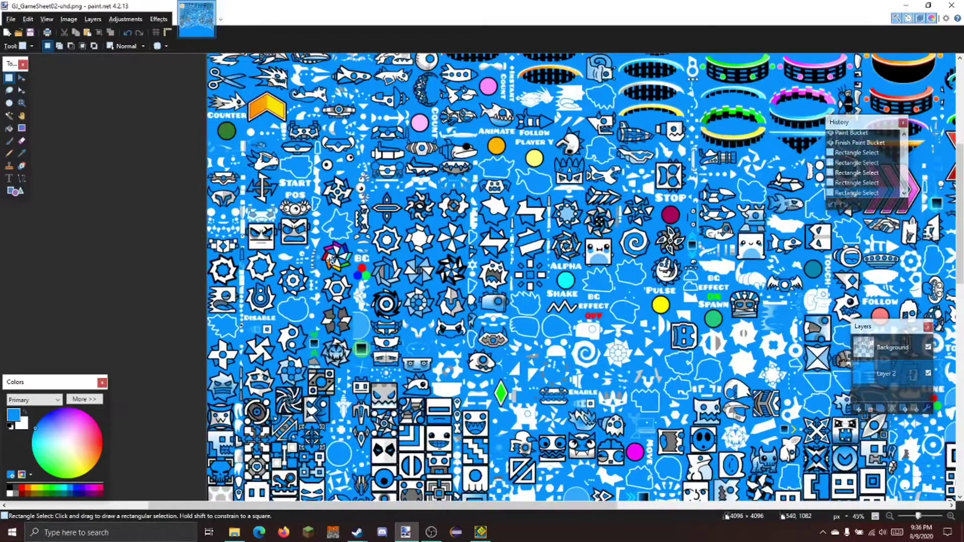
scroll(382, 241, up, 3)
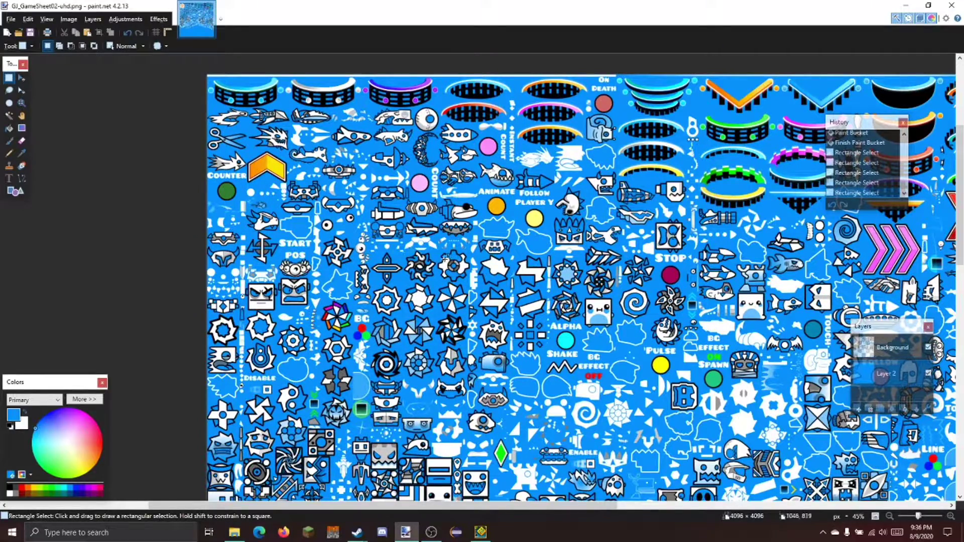
scroll(440, 257, up, 1)
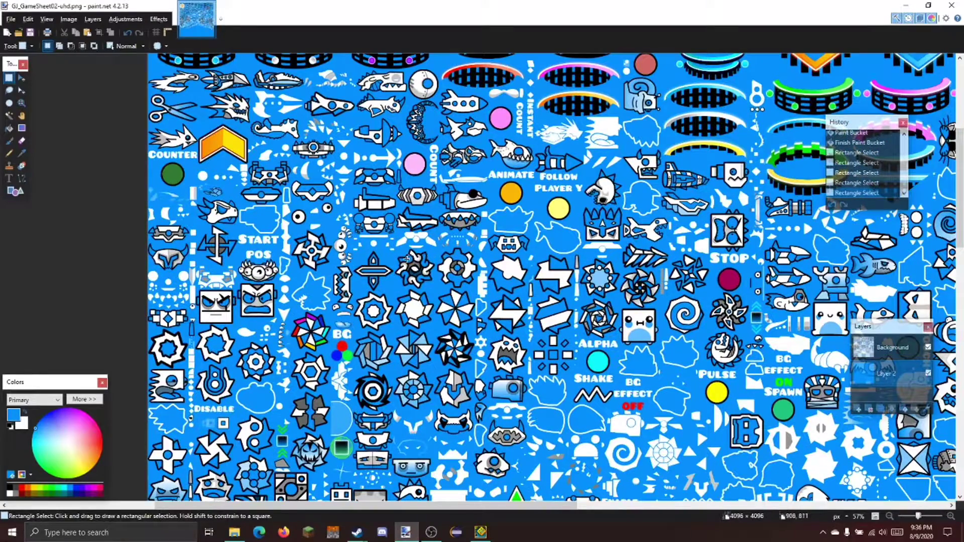
scroll(407, 262, up, 3)
scroll(407, 261, left, 3)
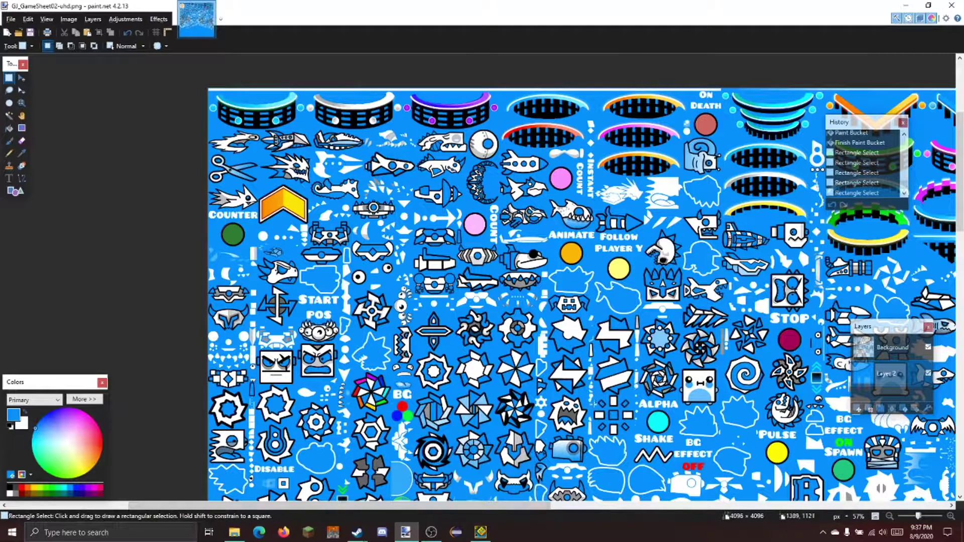
scroll(506, 313, down, 2)
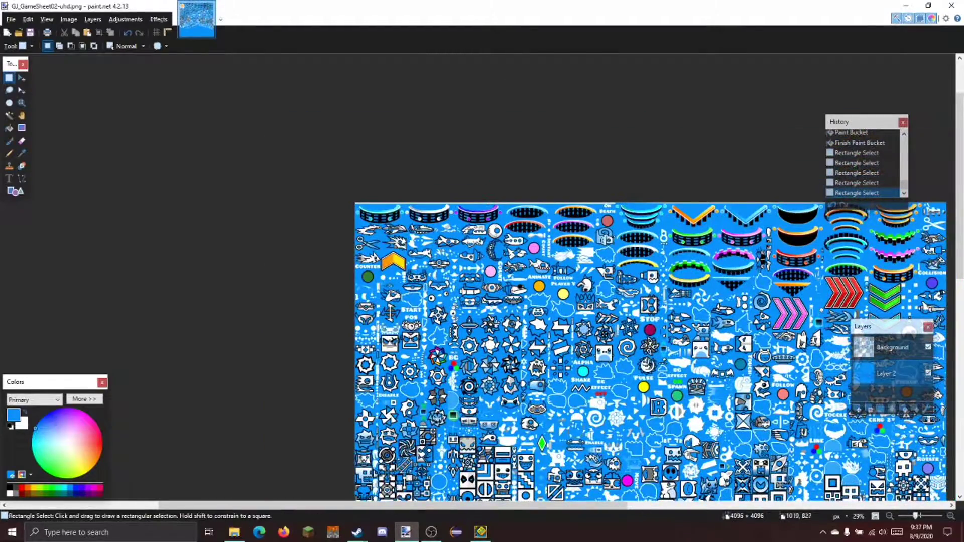
scroll(489, 357, up, 2)
scroll(489, 357, down, 2)
scroll(454, 295, up, 1)
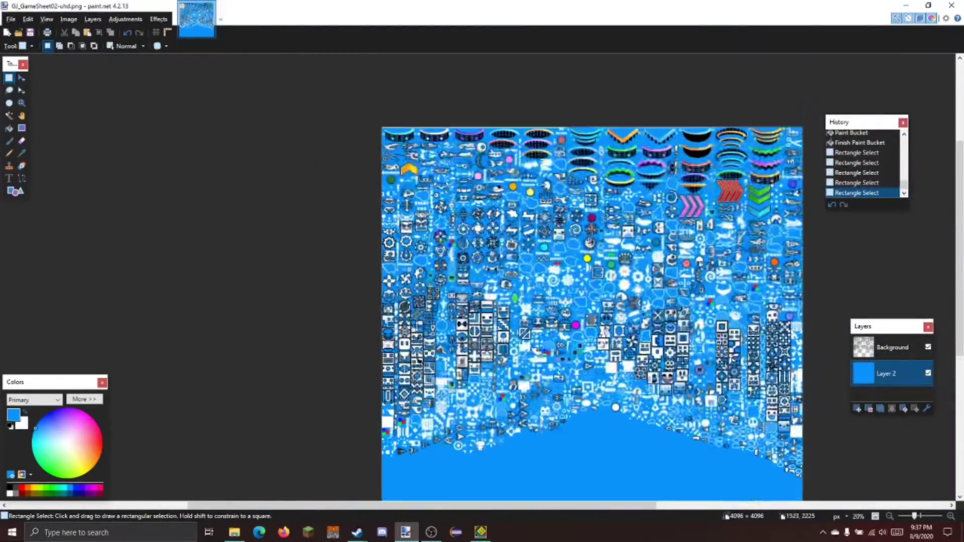
scroll(453, 294, up, 2)
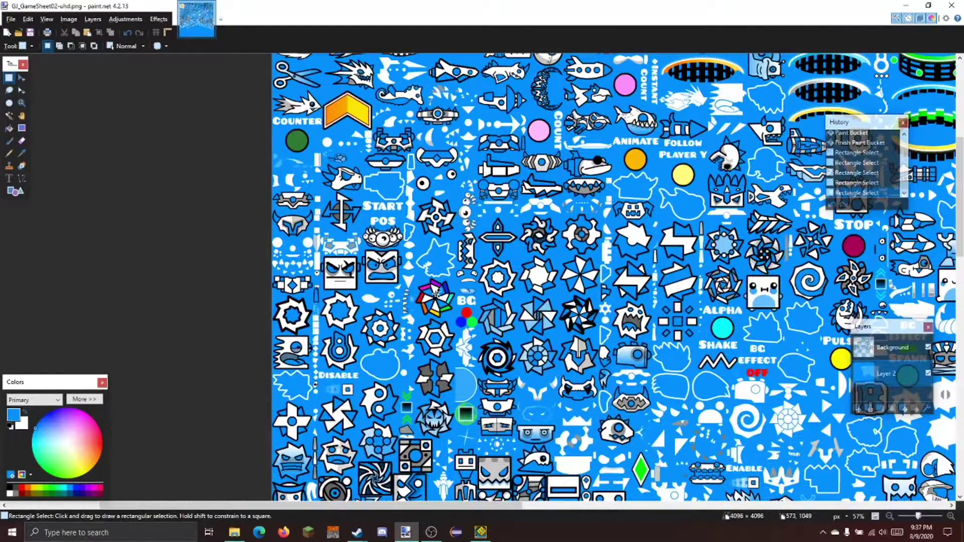
Locate the white pinwheel pieces below the green and yellow portal ring and activate the Magic Wand.
scroll(481, 272, up, 3)
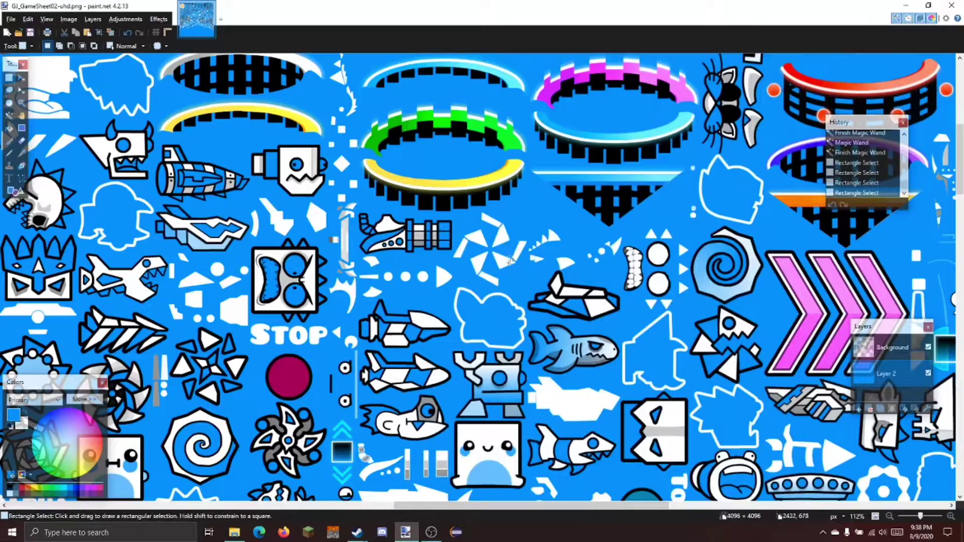
scroll(494, 238, up, 4)
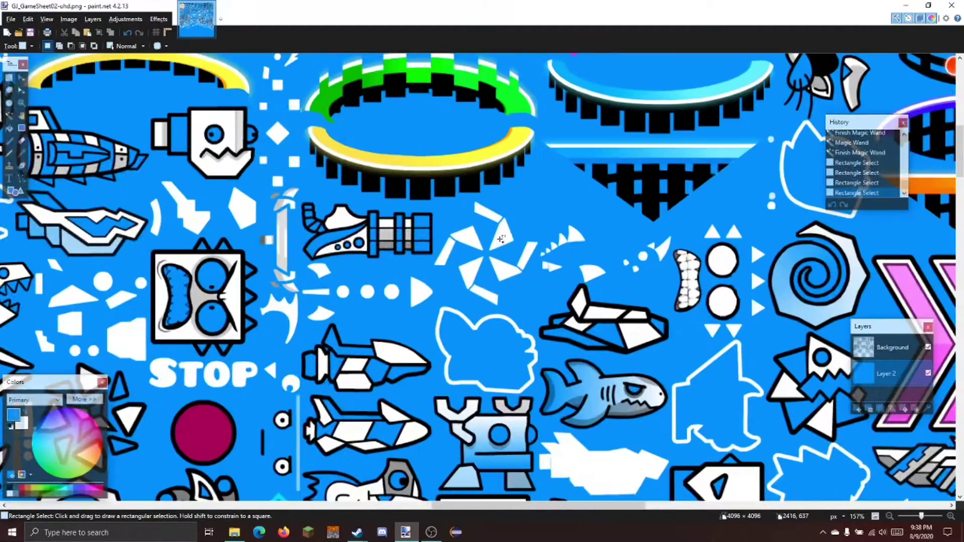
key(s)
key(s)
key(s)
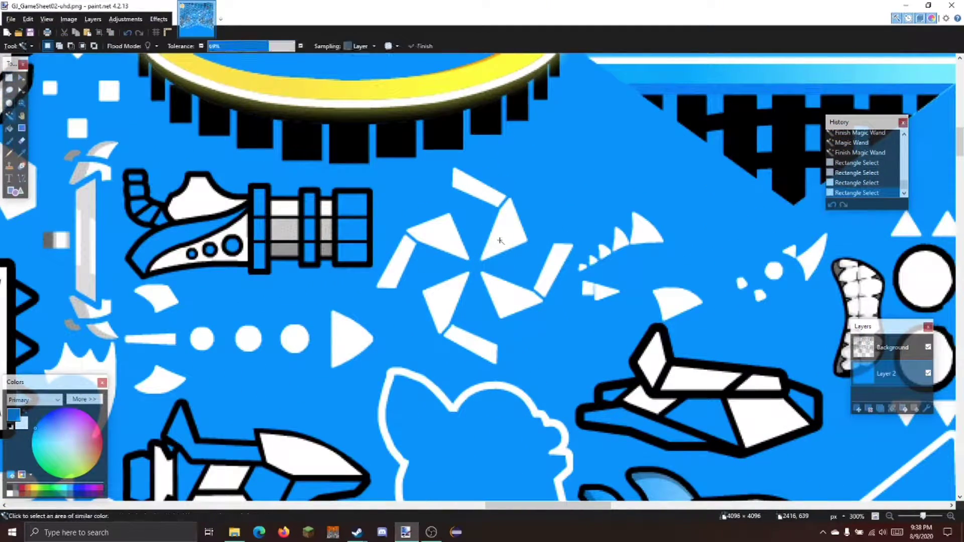
Compare the separate white pinwheel pieces with the rainbow pinwheel ball beside the BG label.
scroll(500, 239, down, 6)
scroll(499, 239, left, 10)
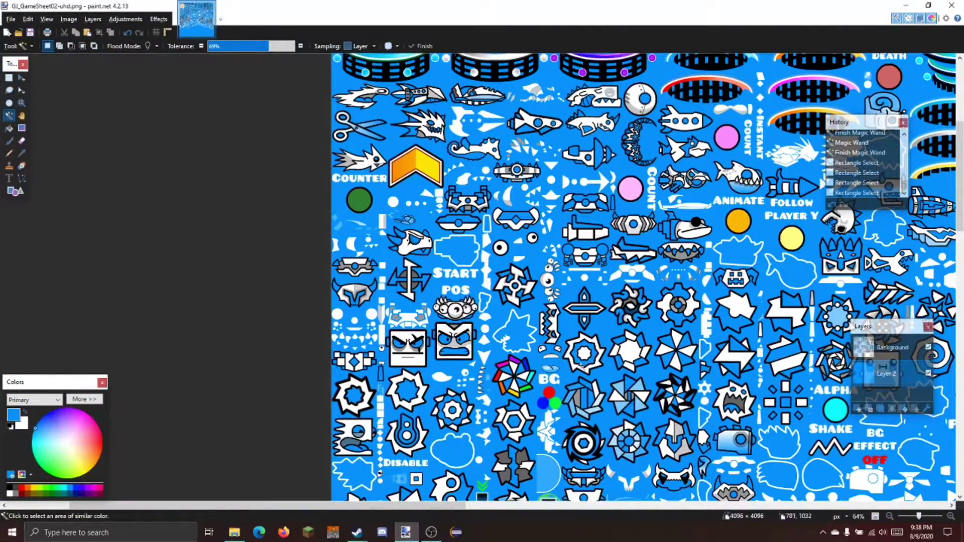
scroll(582, 367, down, 1)
scroll(519, 313, right, 7)
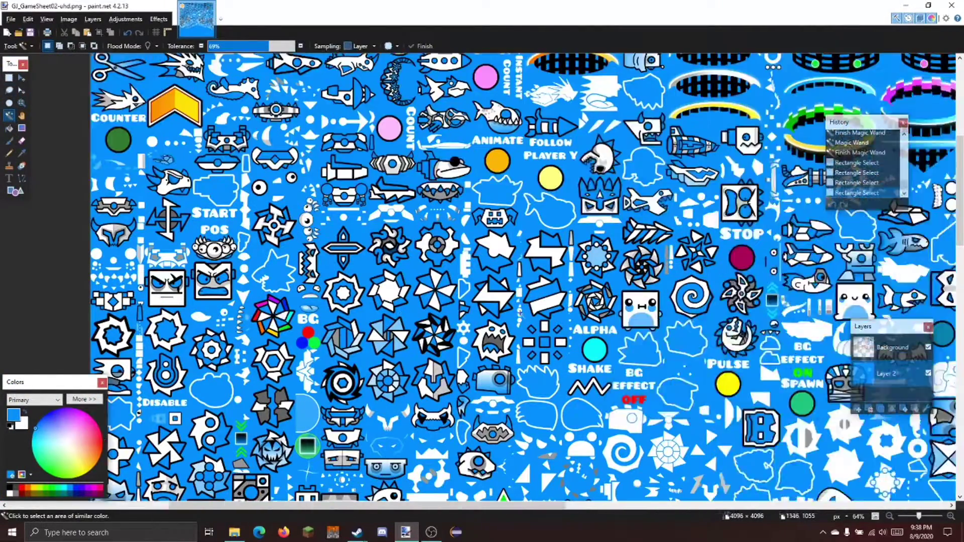
scroll(710, 174, up, 1)
scroll(695, 184, up, 2)
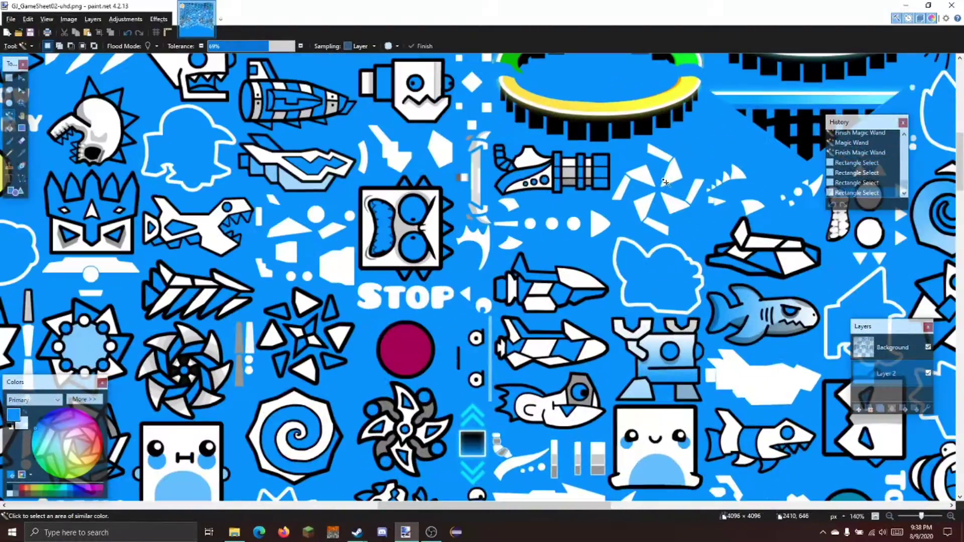
scroll(668, 186, down, 4)
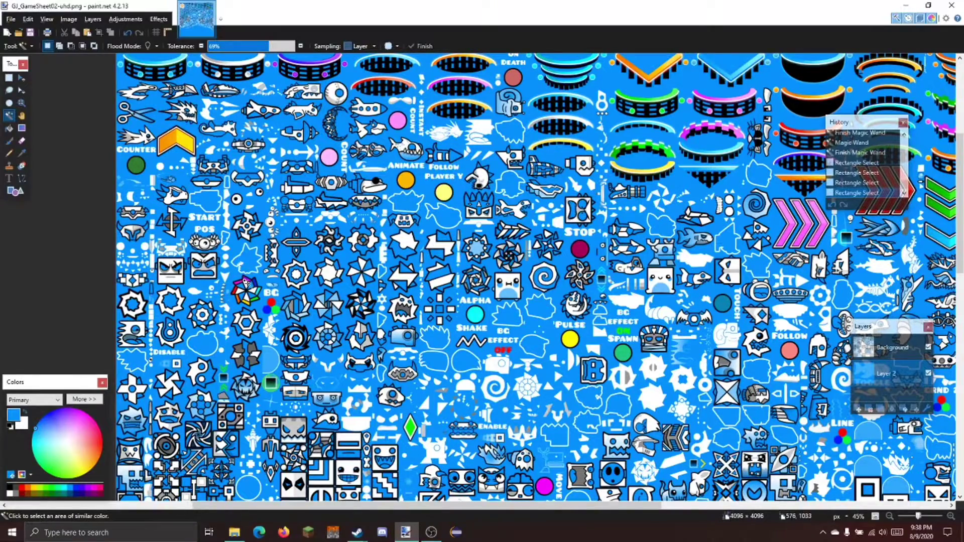
scroll(246, 283, up, 4)
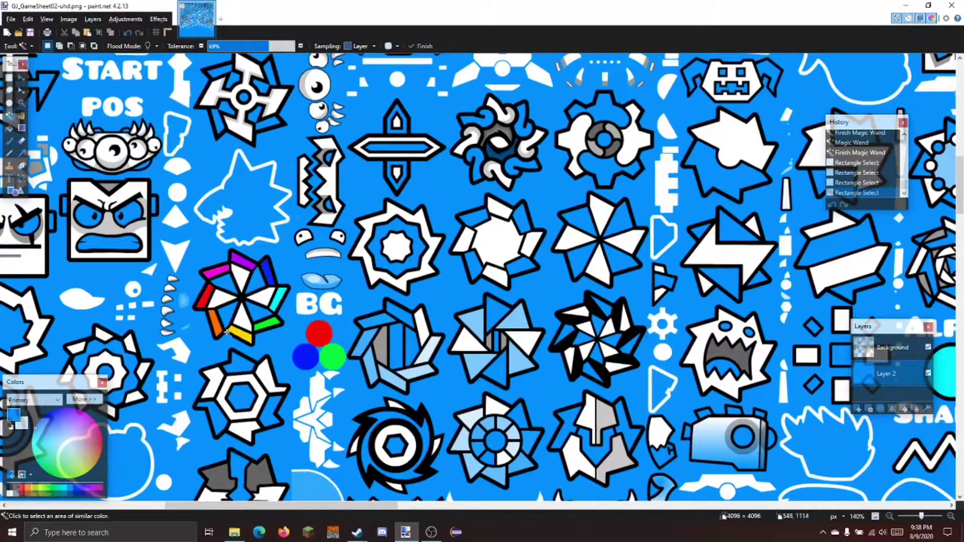
Find the separate white pinwheel pieces below the green and yellow portal ring and undo the stray Magic Wand selection.
scroll(246, 260, right, 10)
scroll(421, 305, down, 3)
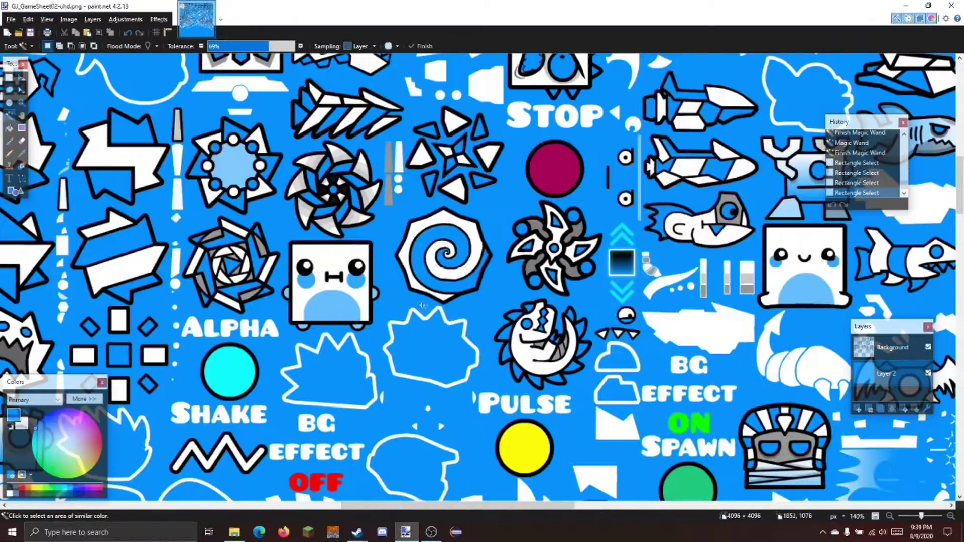
scroll(438, 307, down, 1)
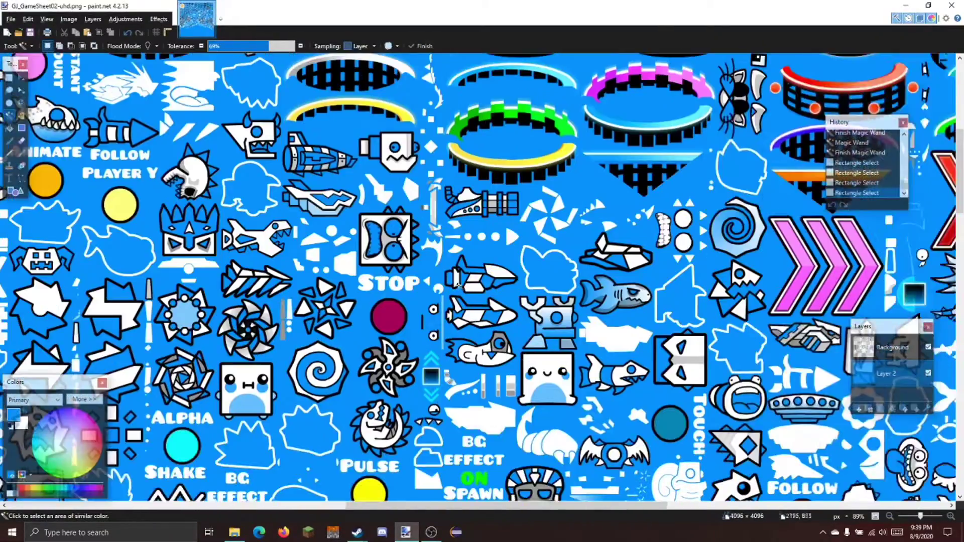
scroll(639, 181, up, 3)
scroll(618, 197, up, 2)
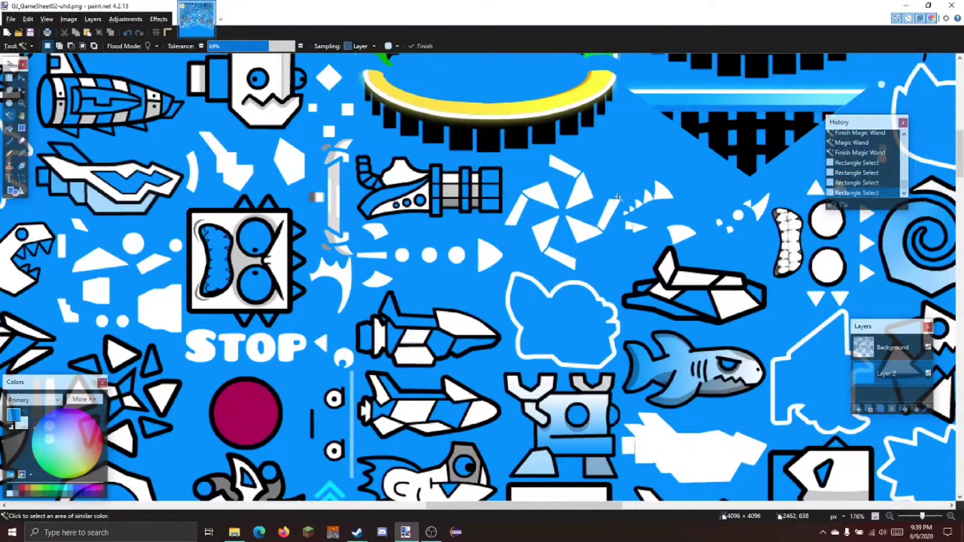
scroll(591, 268, up, 2)
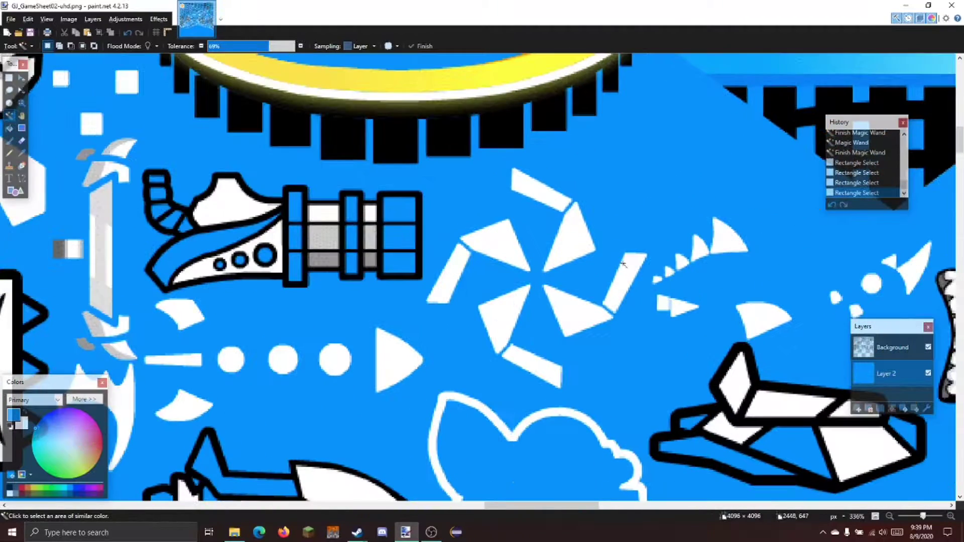
click(647, 245)
key(ctrl+z)
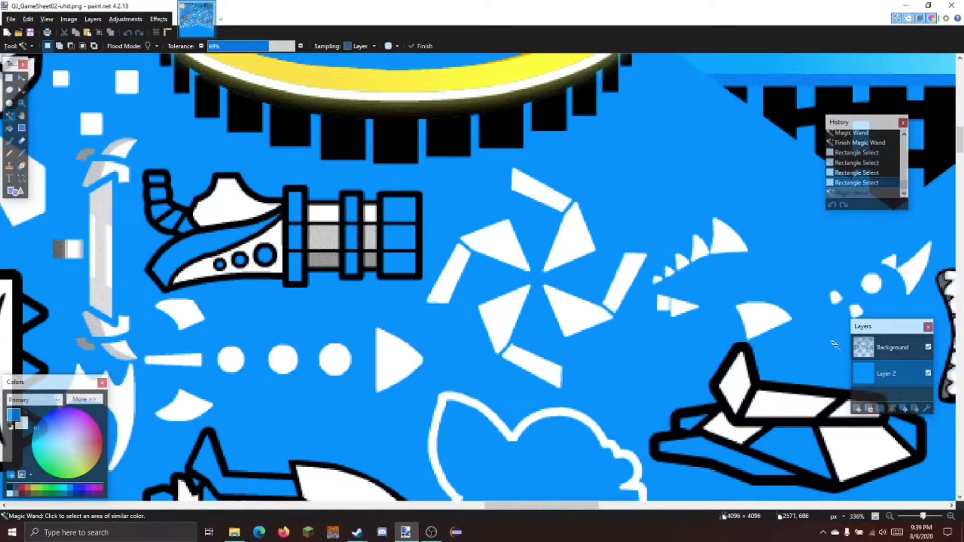
Erase the four narrow outer pieces of the white pinwheel on the Background layer, using the Magic Wand at 65% tolerance.
click(877, 348)
click(622, 277)
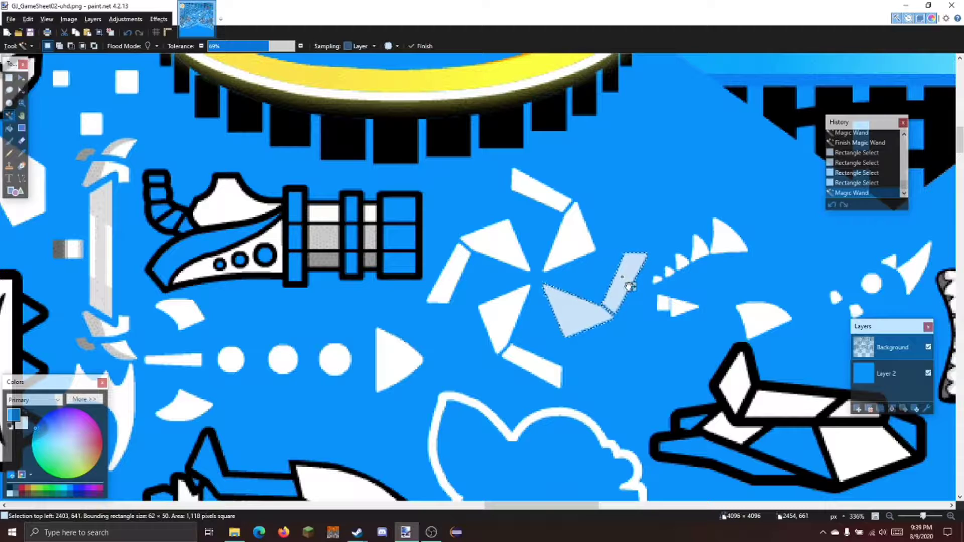
click(265, 46)
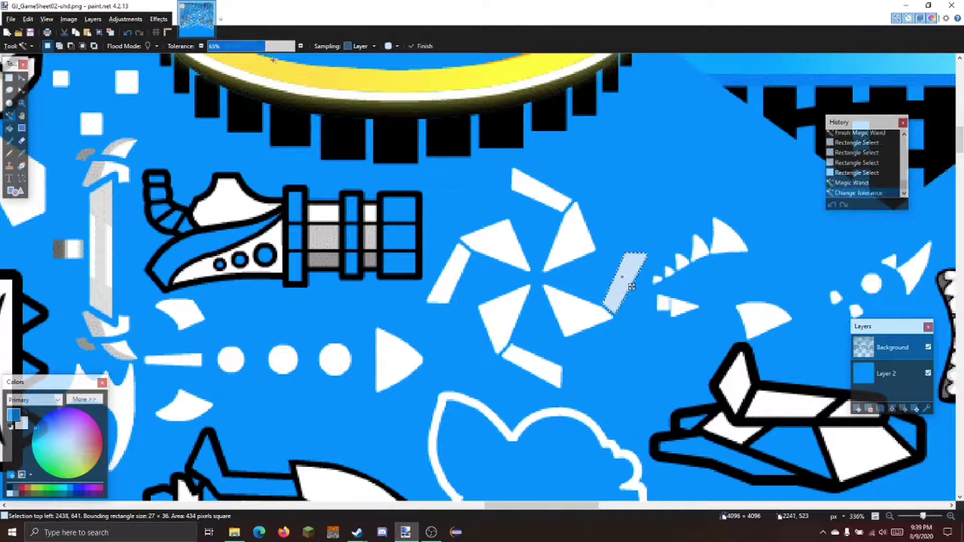
key(Delete)
click(546, 197)
key(Delete)
click(450, 270)
key(Delete)
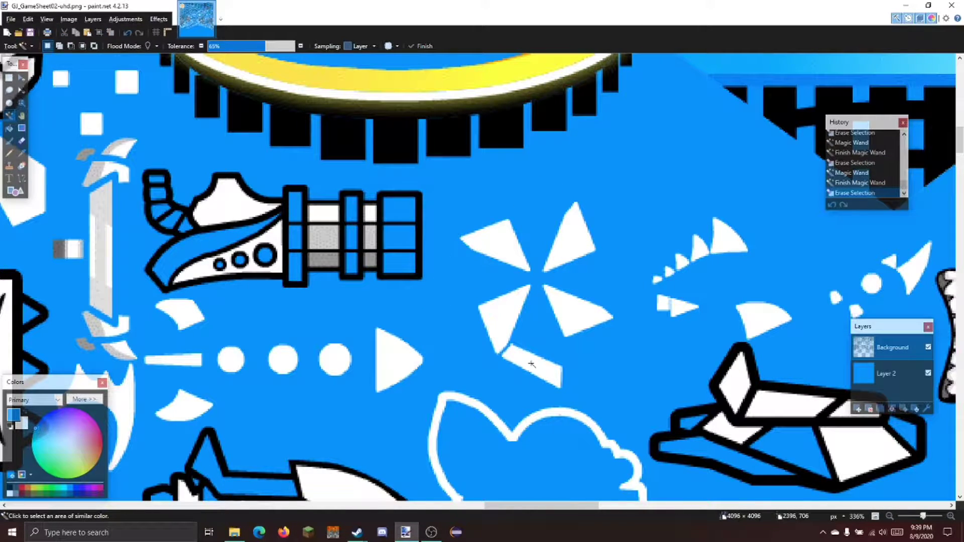
click(531, 366)
key(Delete)
Erase the remaining triangular pieces of the white pinwheel and clear the selection with Rectangle Select.
click(500, 325)
key(Delete)
click(582, 232)
key(Delete)
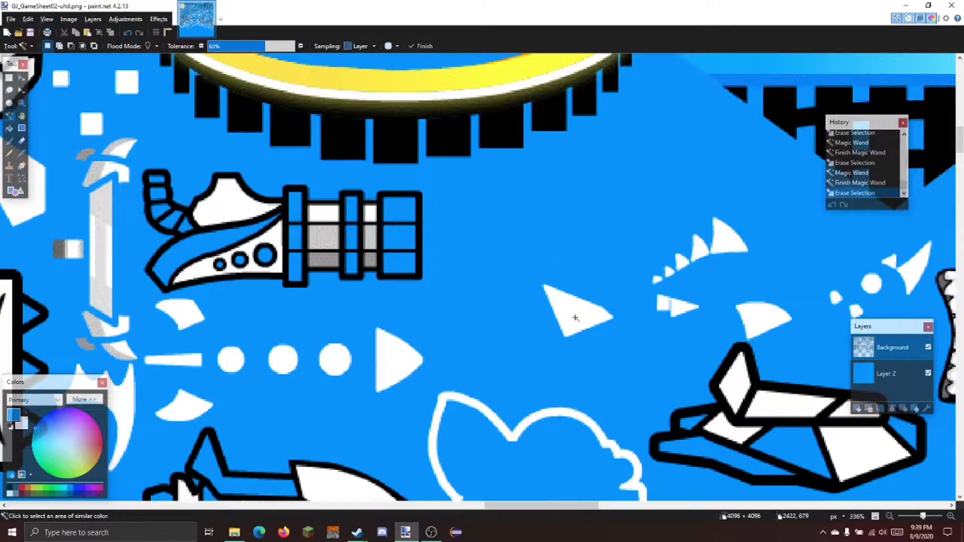
click(572, 306)
key(Delete)
scroll(487, 295, down, 6)
key(s)
click(487, 295)
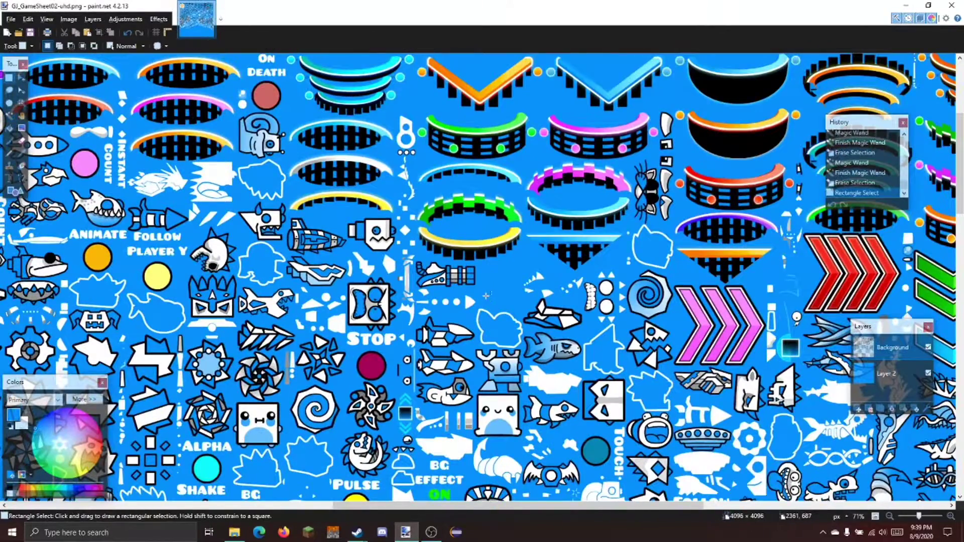
Examine the inner segments of the rainbow pinwheel ball beside the BG label.
scroll(487, 294, left, 10)
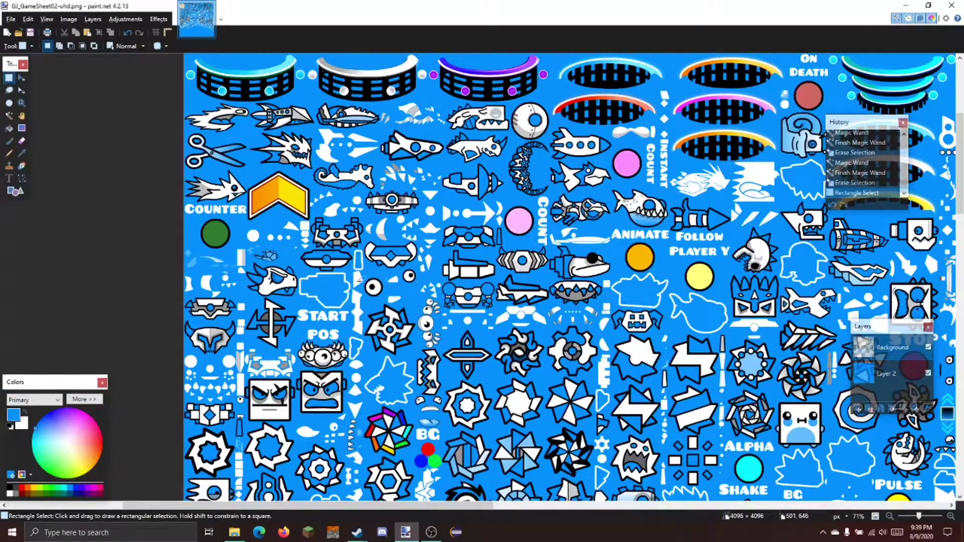
scroll(346, 271, down, 2)
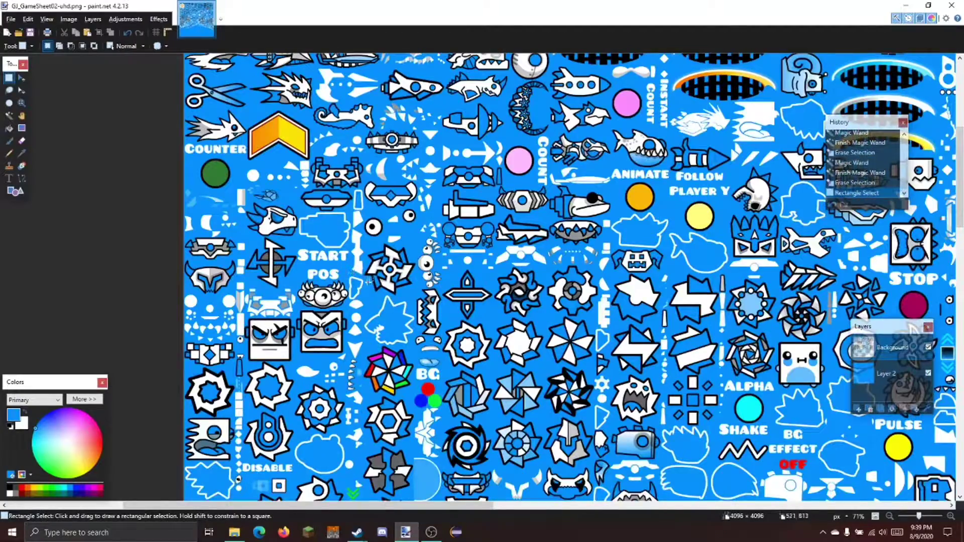
scroll(392, 374, up, 6)
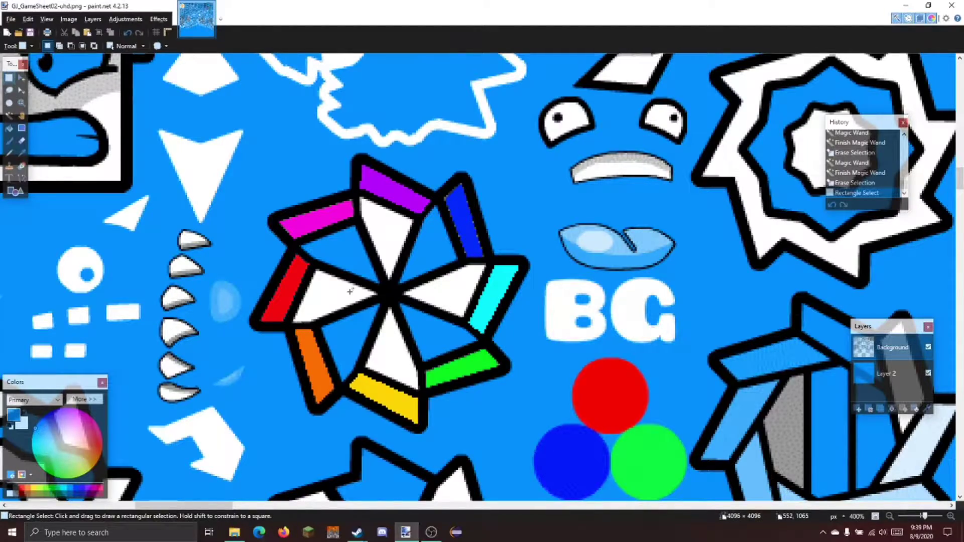
scroll(351, 290, down, 4)
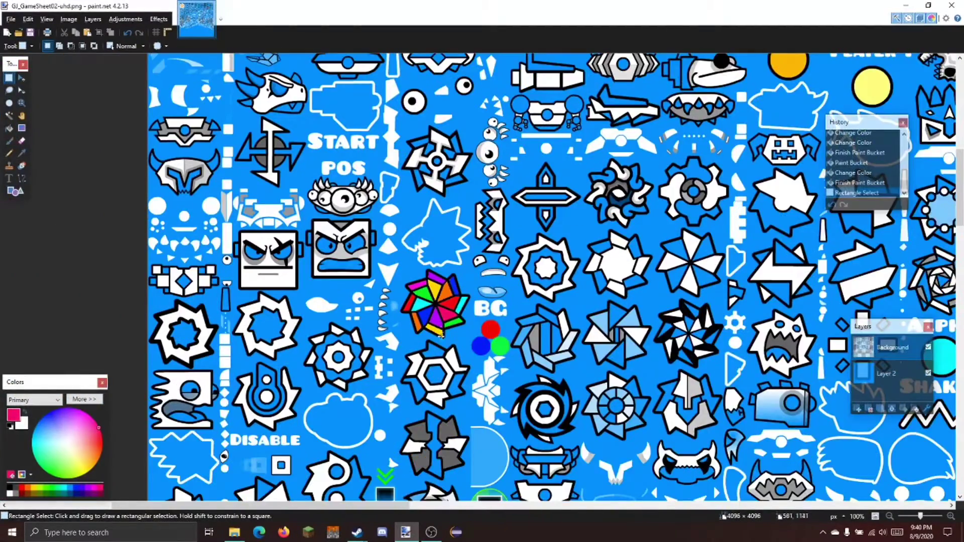
scroll(440, 335, up, 3)
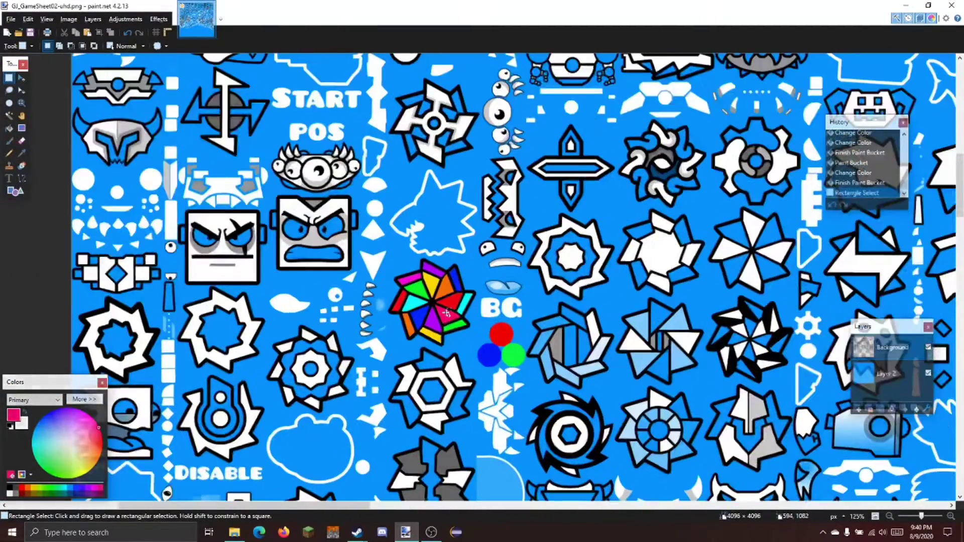
scroll(441, 305, up, 3)
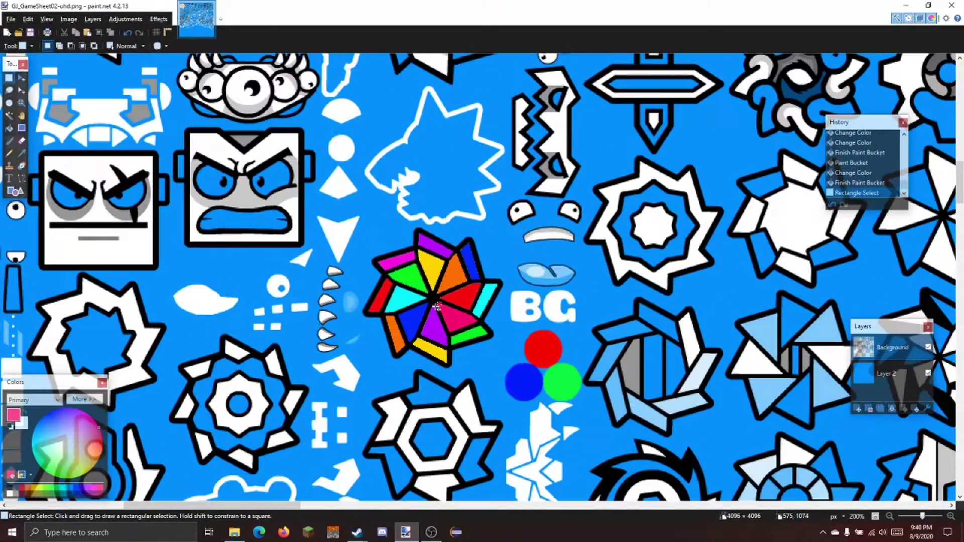
Delete the blue backdrop Layer 2 and save the sprite sheet.
scroll(480, 282, down, 7)
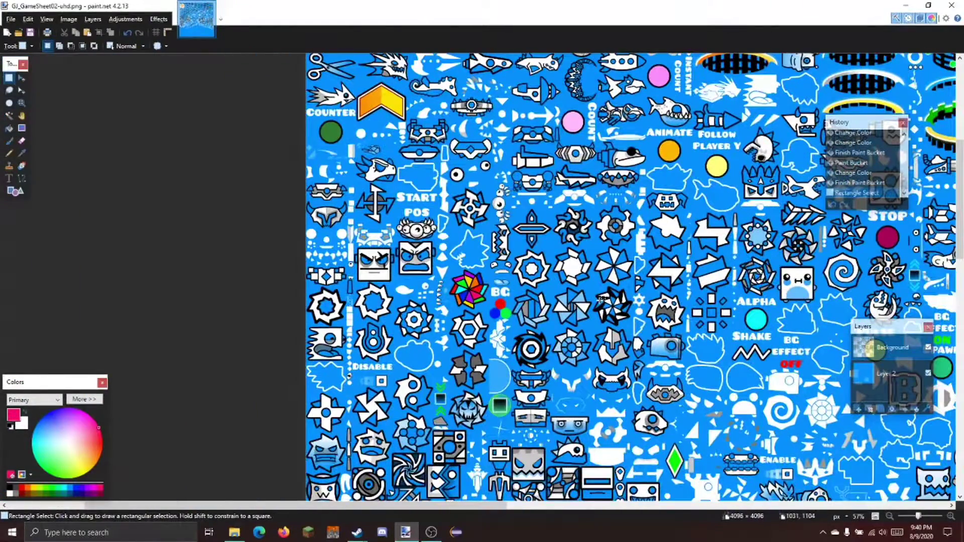
scroll(601, 299, down, 2)
scroll(391, 296, down, 1)
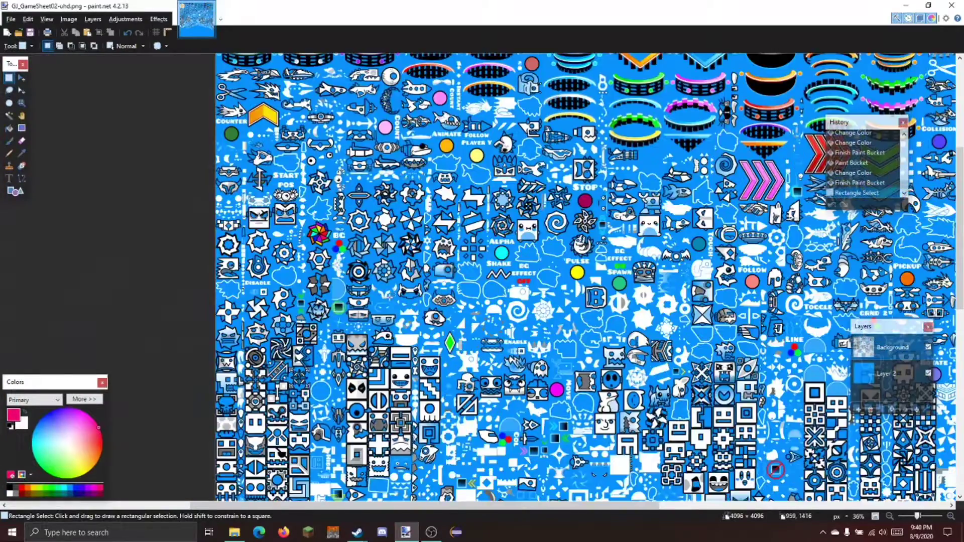
scroll(393, 293, down, 2)
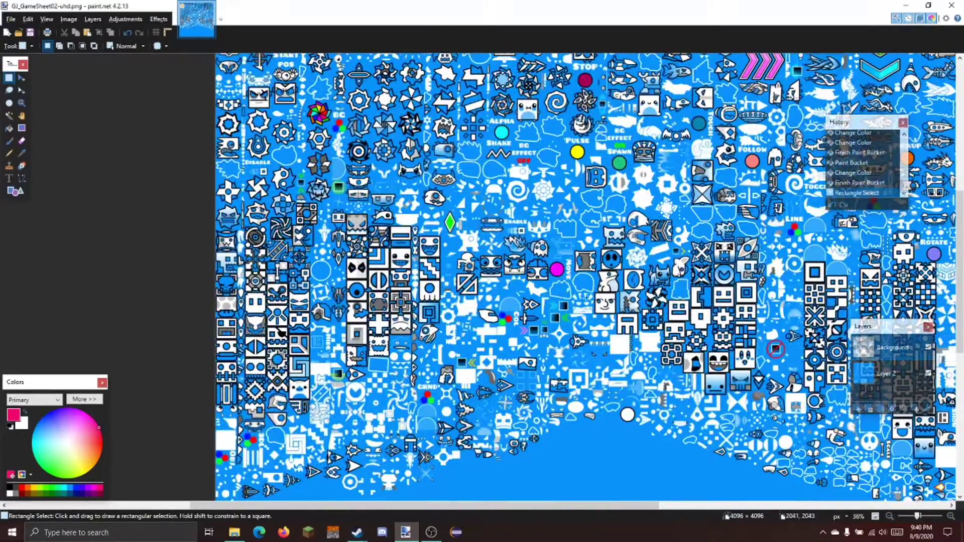
scroll(615, 301, down, 3)
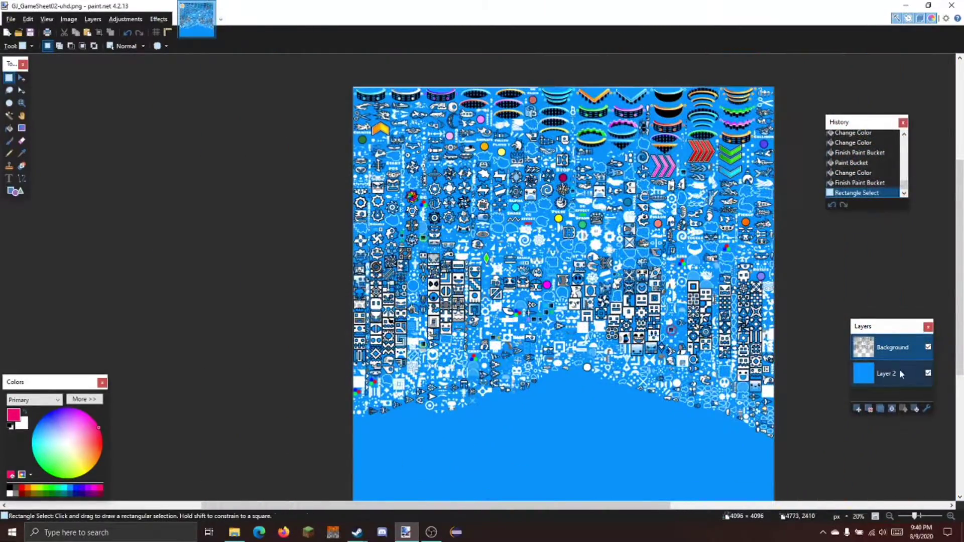
click(899, 372)
click(868, 409)
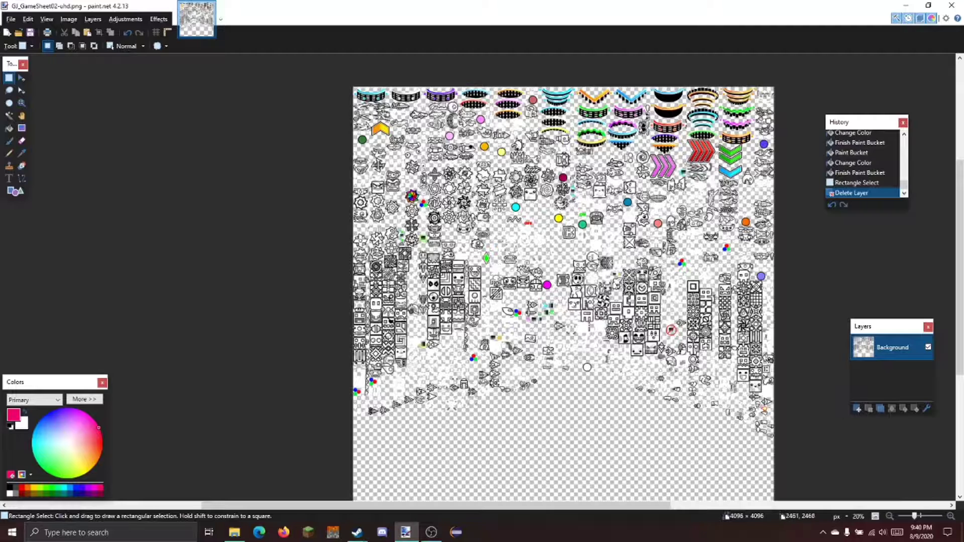
scroll(607, 340, down, 1)
scroll(605, 340, right, 3)
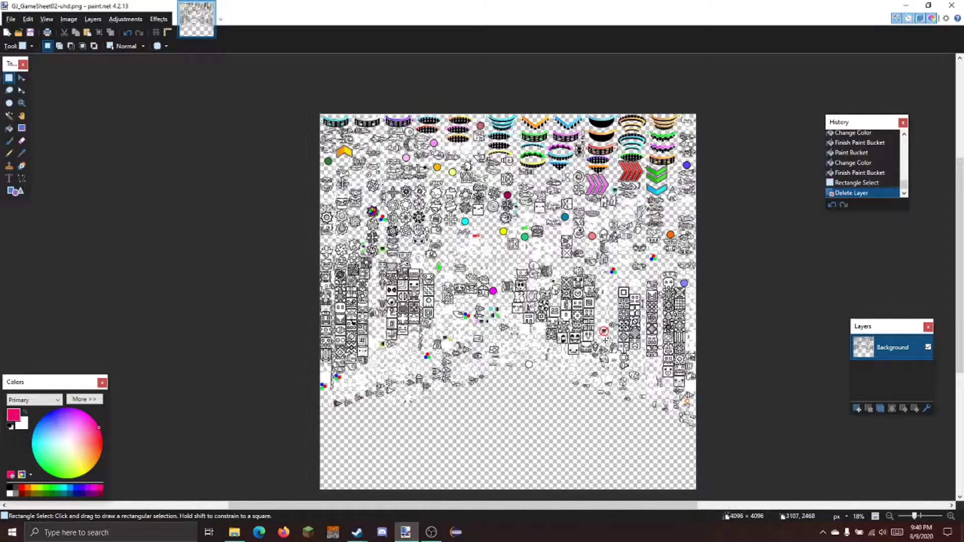
key(ctrl+s)
Launch Geometry Dash from Steam and open the ball icons in the icon kit.
mouse_move(357, 532)
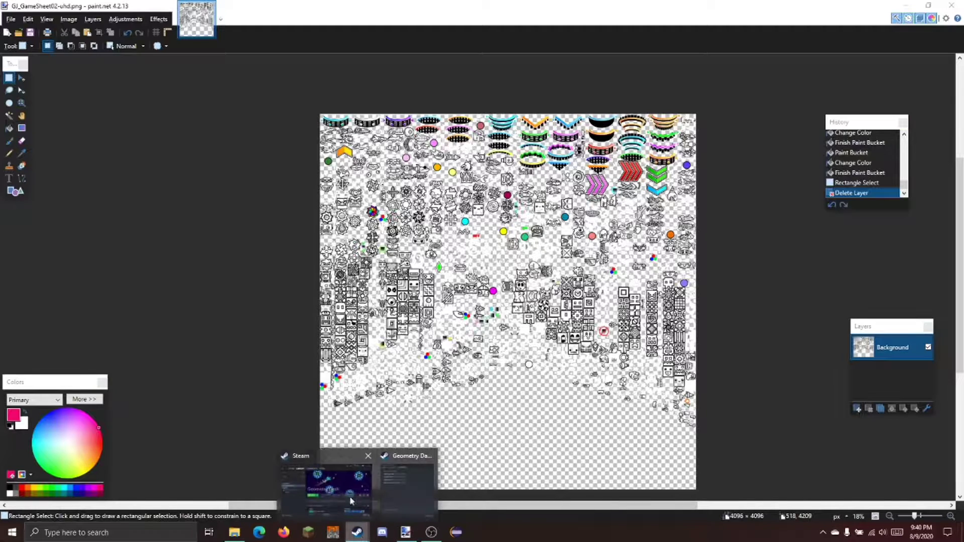
click(304, 492)
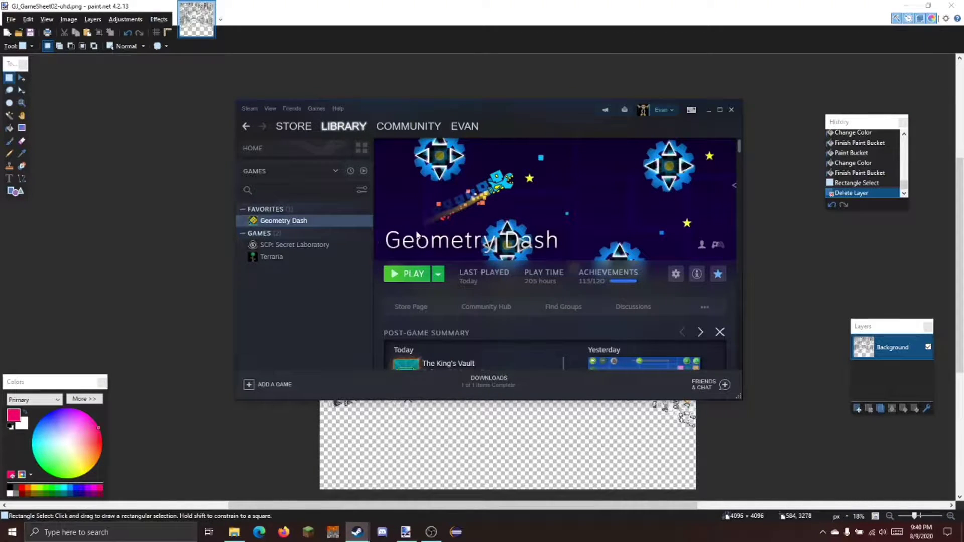
click(409, 274)
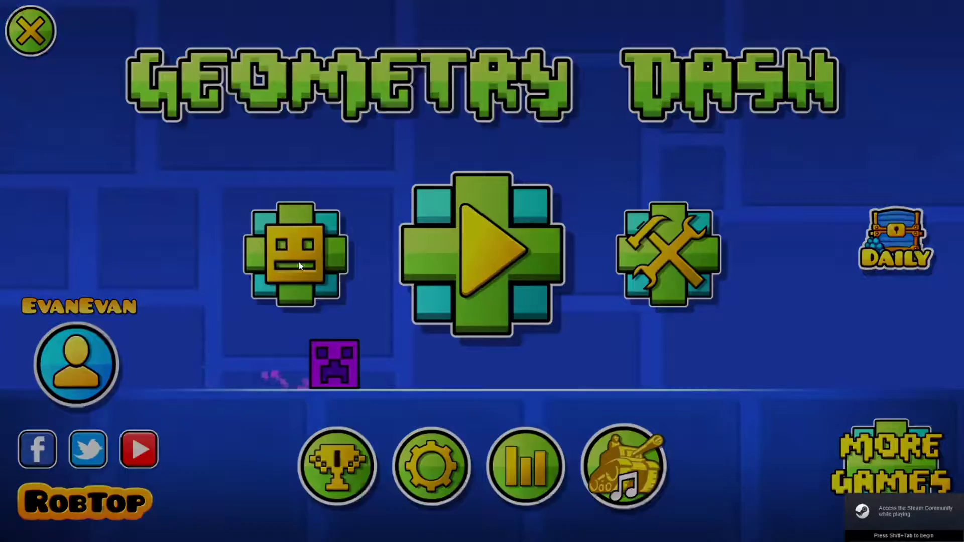
click(294, 247)
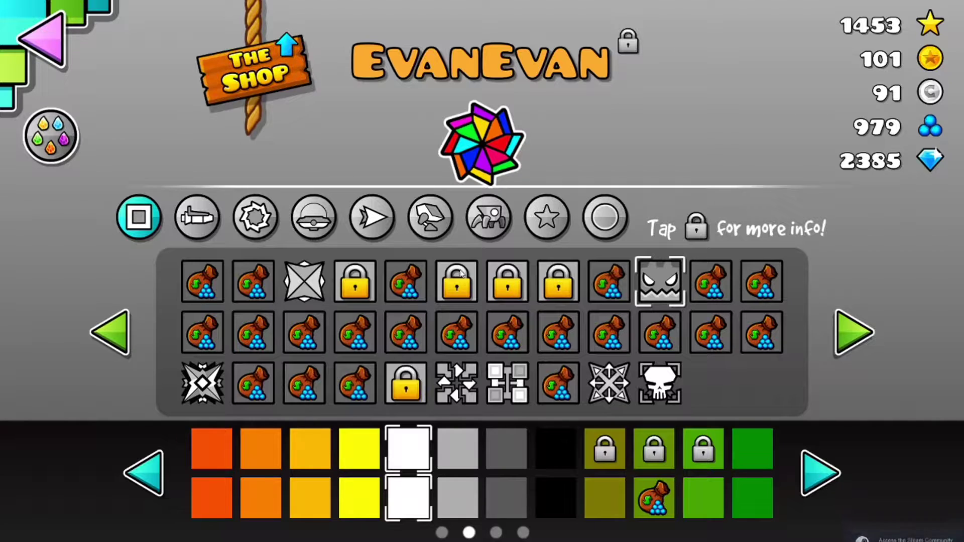
click(261, 223)
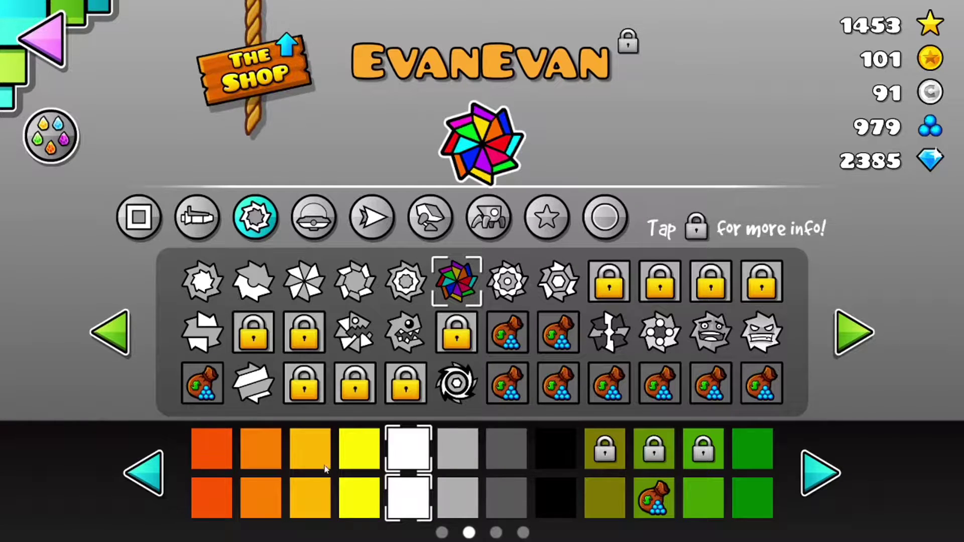
Preview the rainbow ball with light grey and dark grey primary colours and set the primary colour back to white.
click(376, 450)
click(424, 451)
click(464, 450)
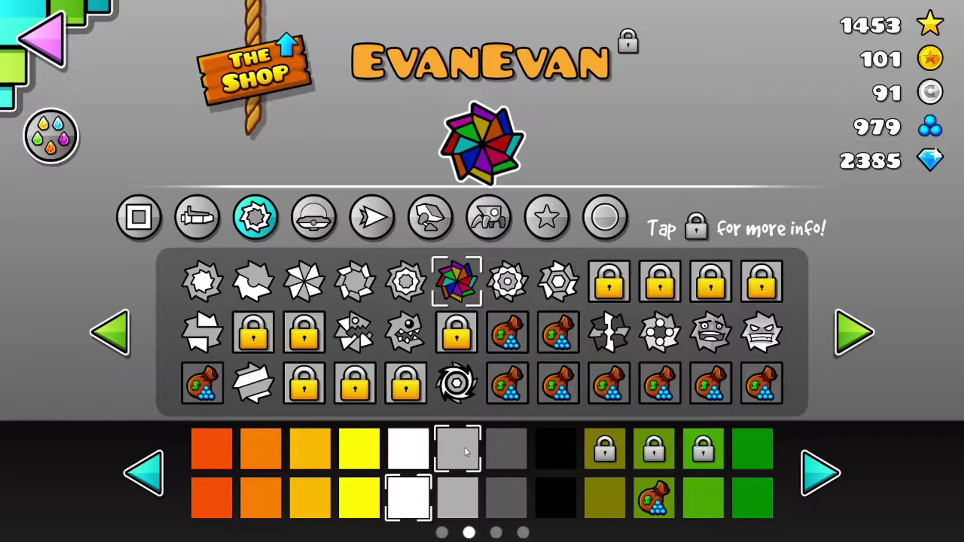
click(508, 447)
click(465, 448)
click(401, 448)
click(146, 472)
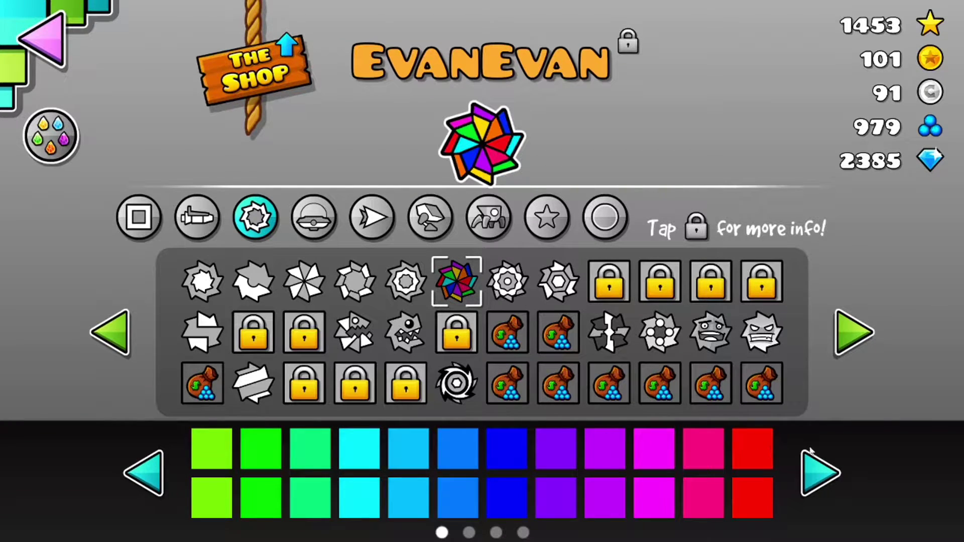
click(817, 471)
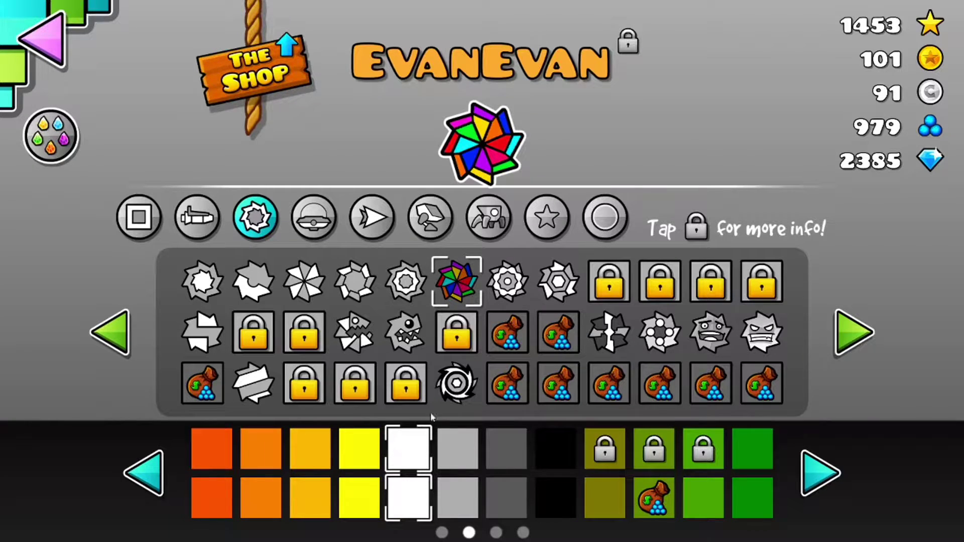
click(144, 471)
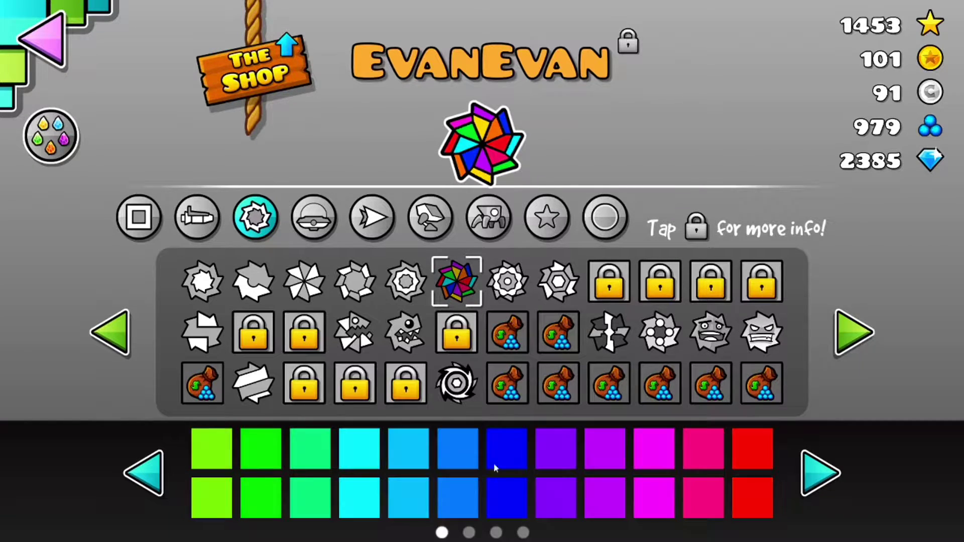
click(803, 476)
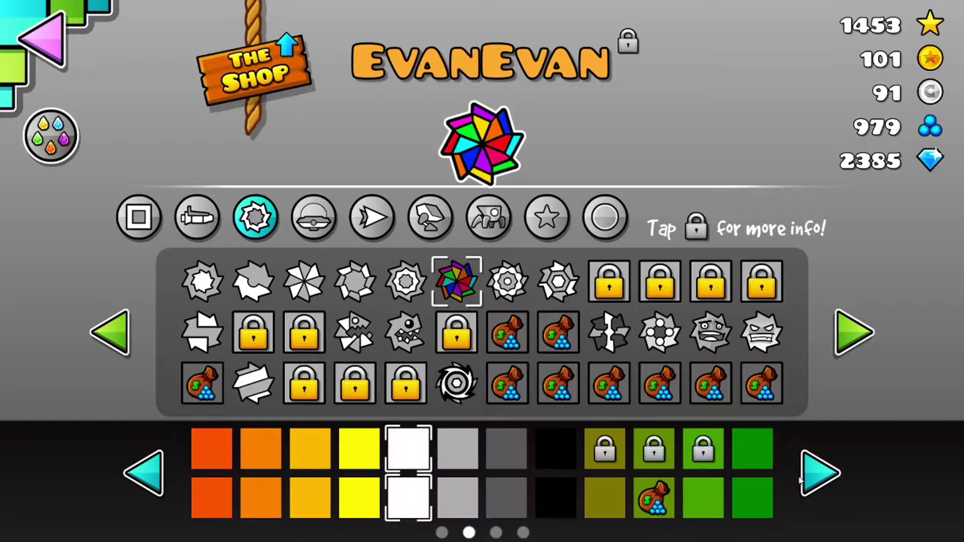
click(144, 470)
click(815, 472)
Preview the rainbow ball with orange-red and several blue primary colours, ending on cyan.
click(218, 445)
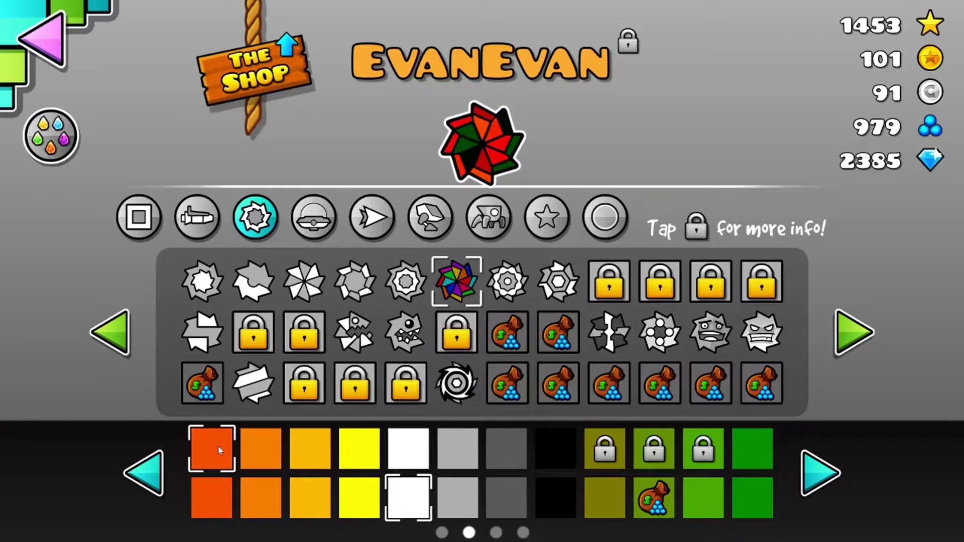
click(144, 471)
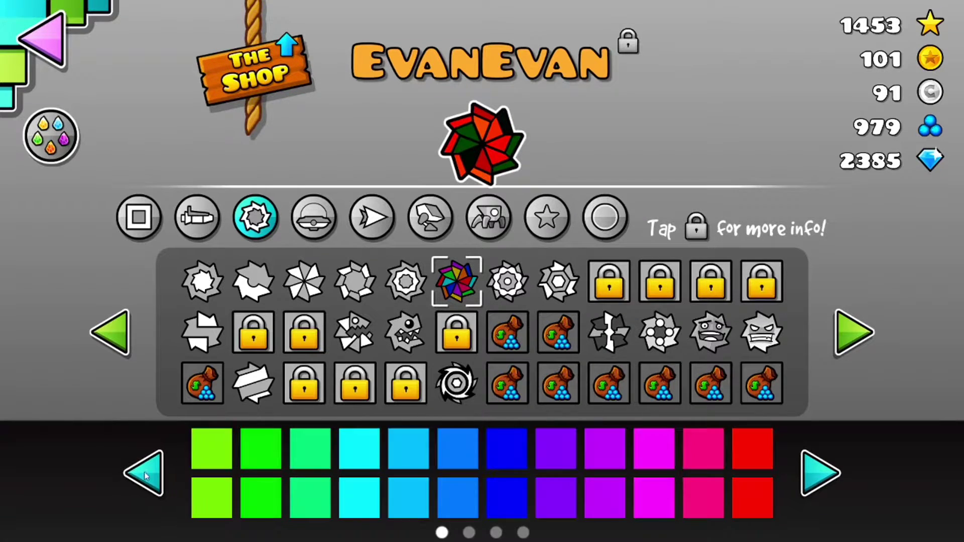
click(507, 457)
click(457, 454)
click(417, 456)
click(358, 454)
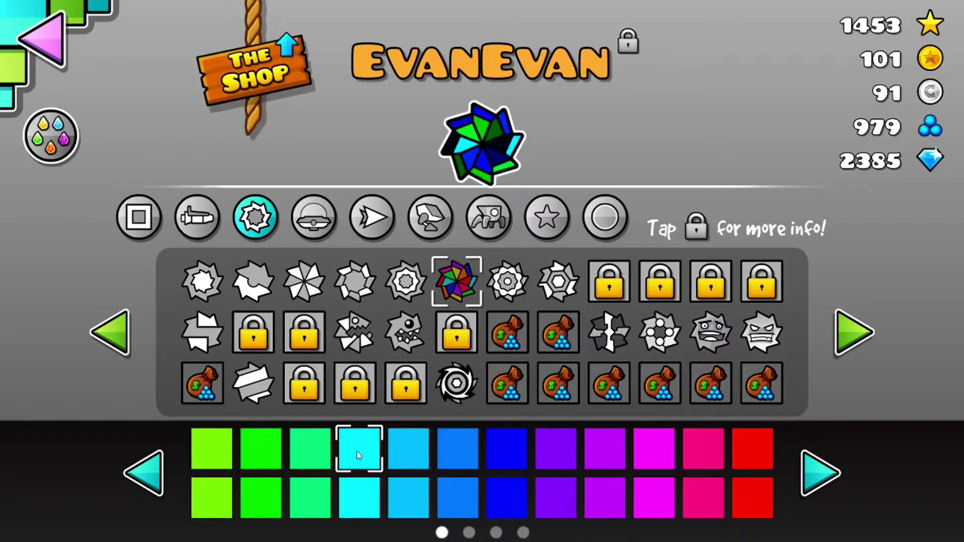
Preview the rainbow ball with green and lime primary colours, set the primary colour back to white, and leave the icon kit.
click(260, 448)
click(210, 448)
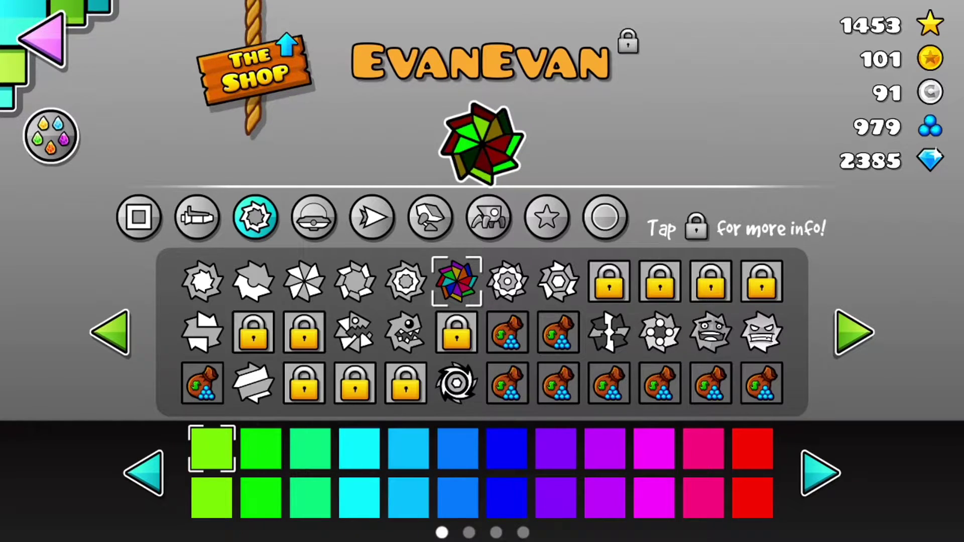
click(808, 478)
click(422, 448)
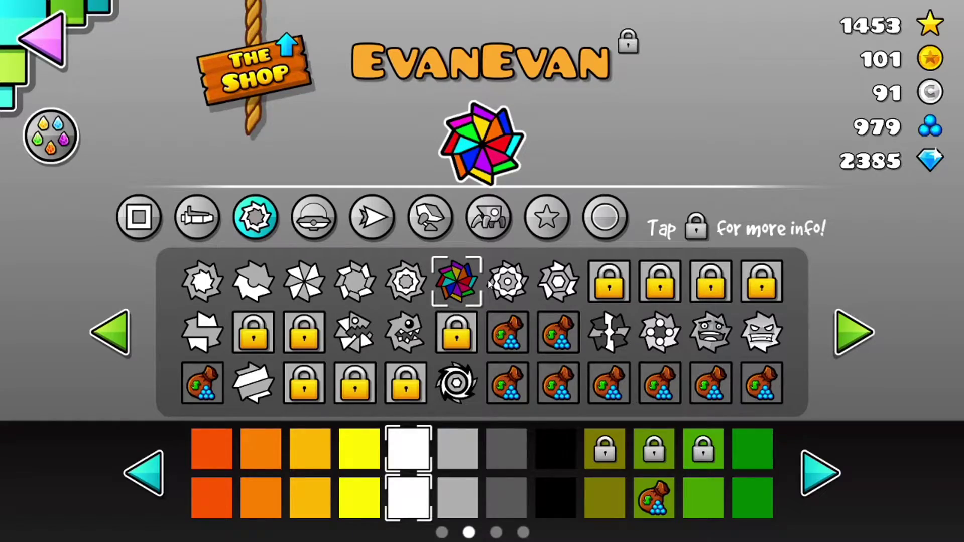
key(Escape)
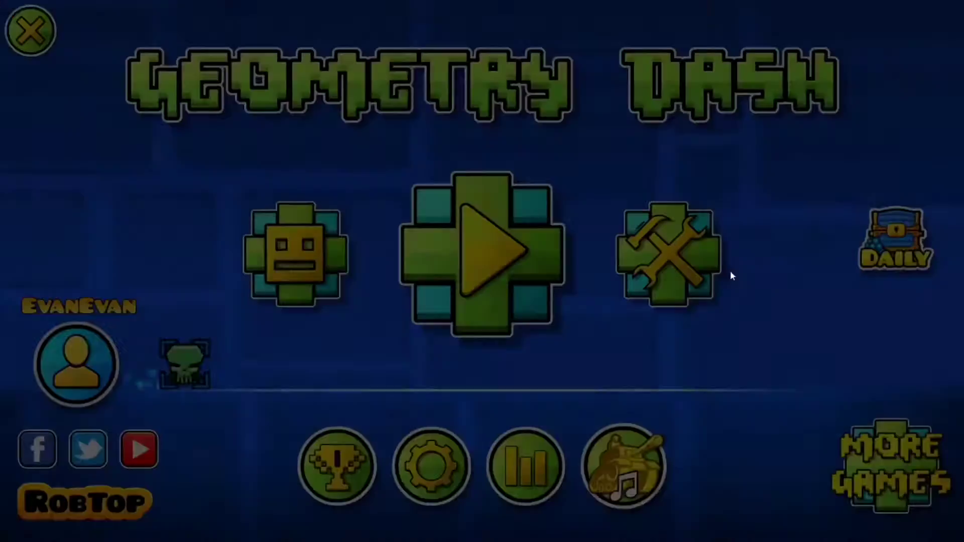
Clear the Extreme Demon filter in the online level search and search for "ball".
click(667, 256)
click(715, 431)
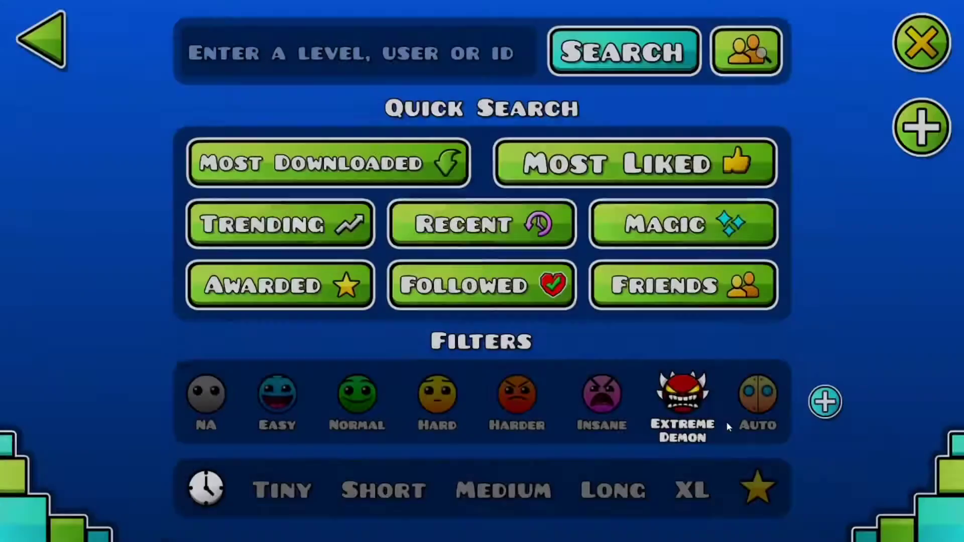
click(683, 396)
click(436, 64)
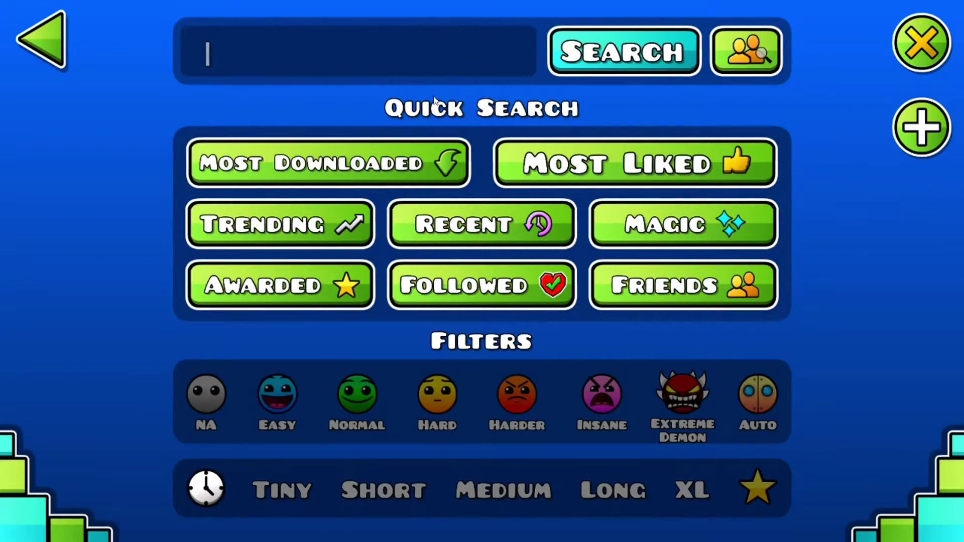
key(Return)
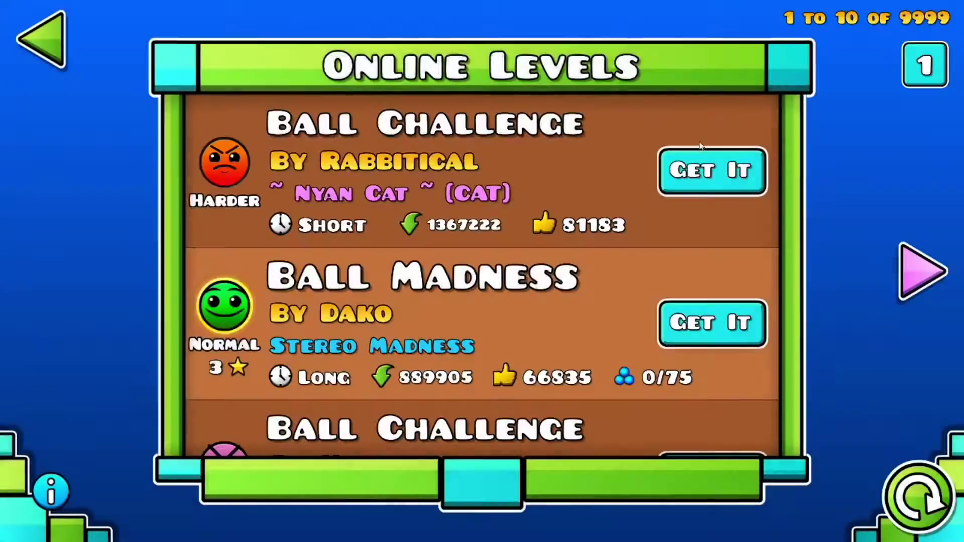
Play the first Ball Challenge level to see the ball in motion, and exit to the main menu.
click(710, 168)
click(488, 185)
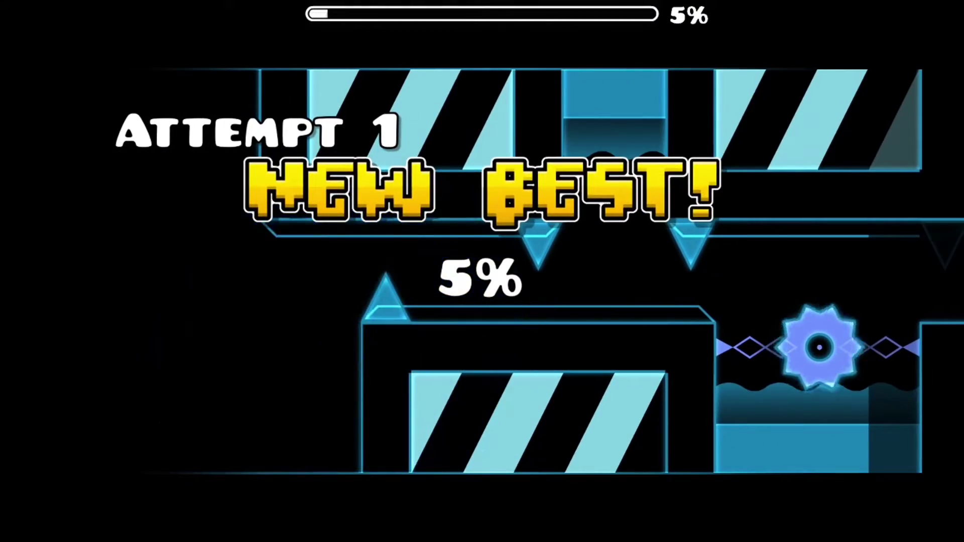
key(Escape)
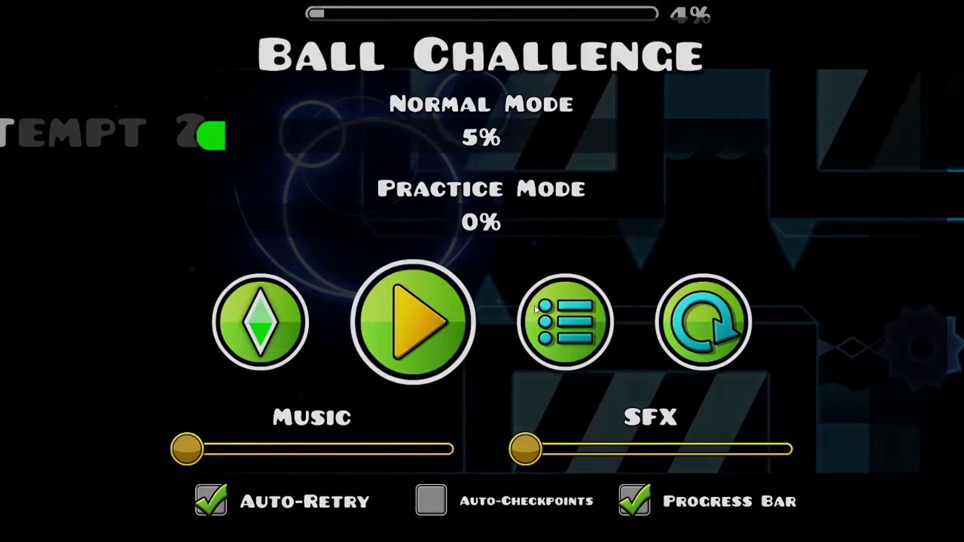
click(563, 320)
key(Escape)
key(Escape)
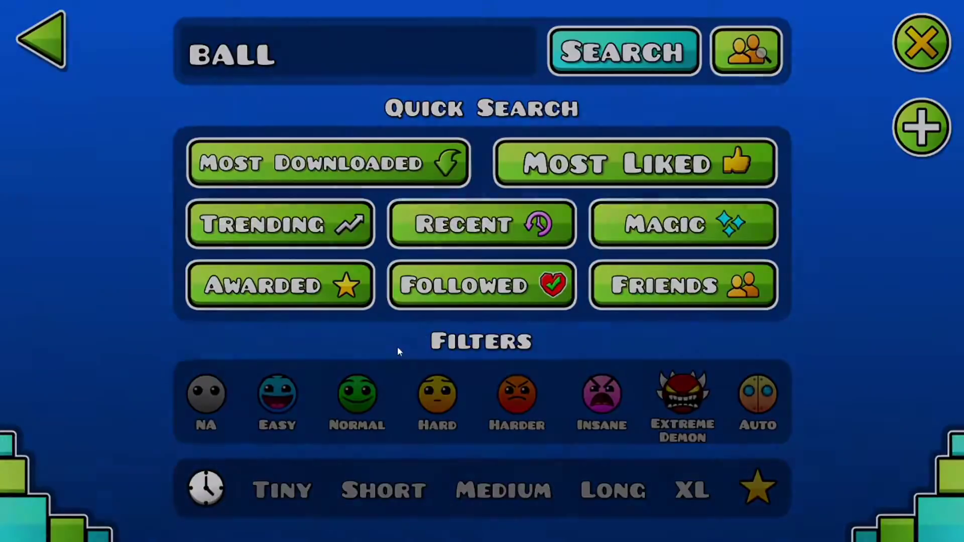
key(Escape)
key(Escape)
Lower the texture quality one level below High in the graphics settings, apply it, and return to the main menu.
click(402, 471)
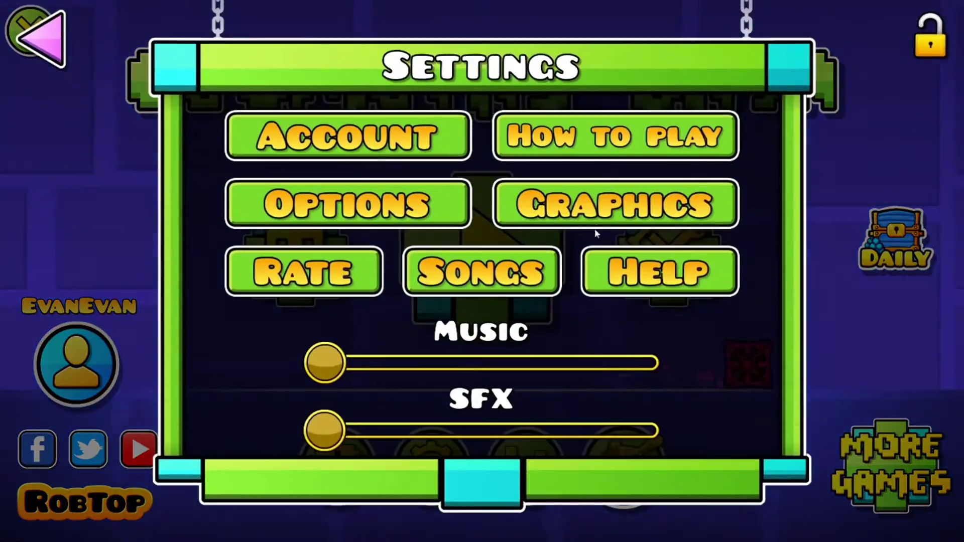
click(577, 202)
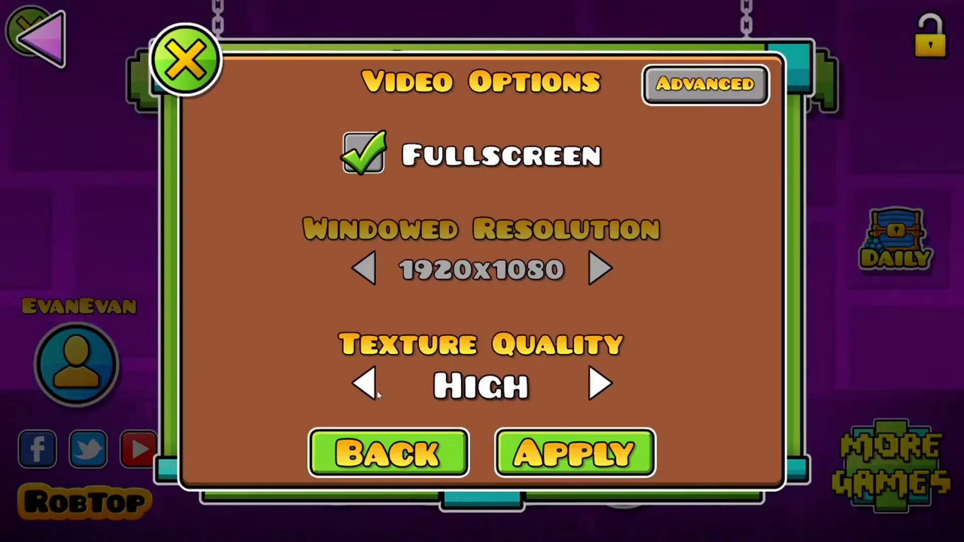
click(377, 390)
click(568, 441)
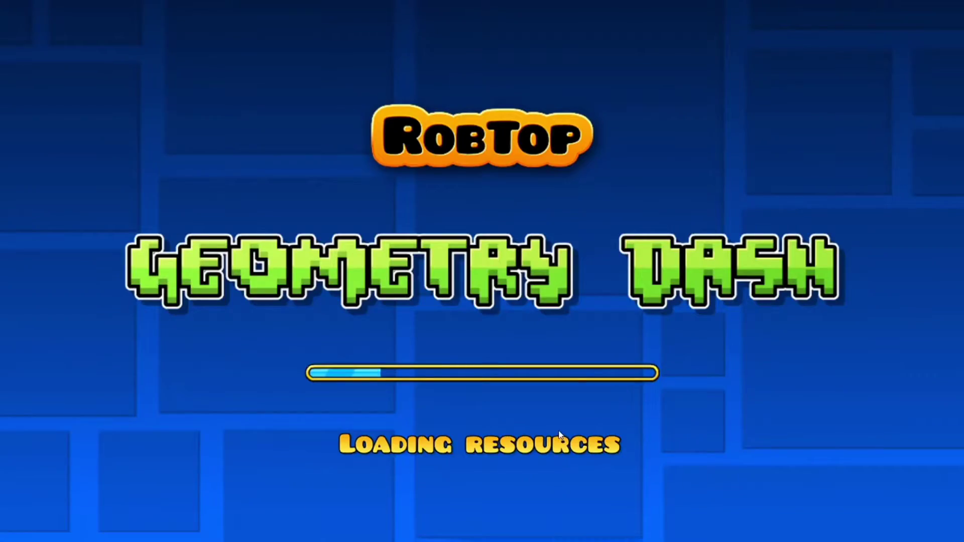
key(Escape)
key(Escape)
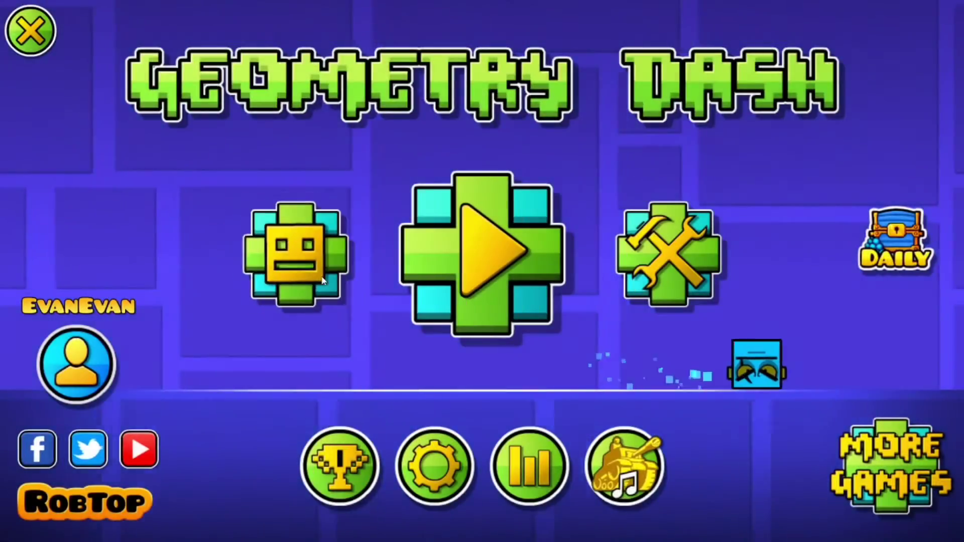
Check how the ball icon looks in the icon kit at the reduced texture quality.
click(321, 282)
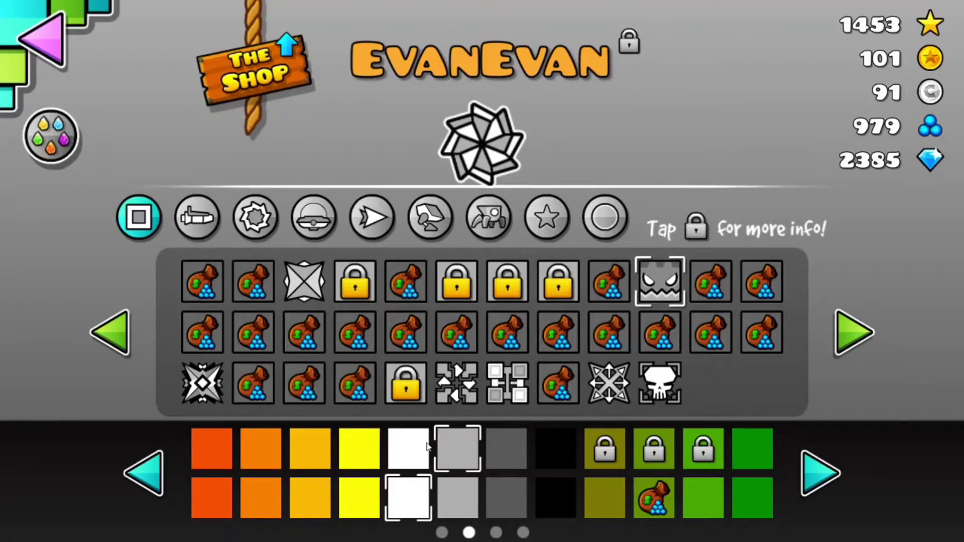
key(Escape)
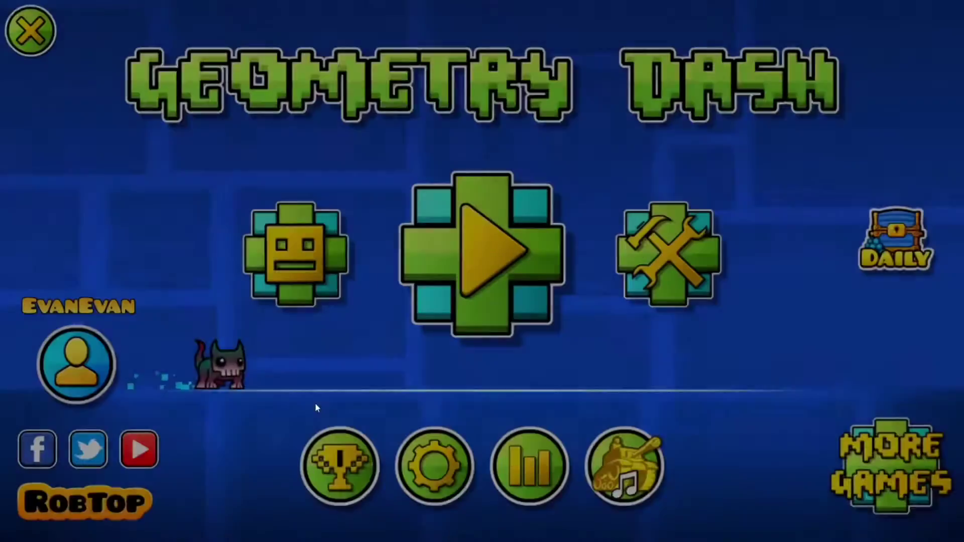
Set the texture quality to High in the graphics settings, apply it, and close the settings.
click(432, 464)
click(611, 203)
click(593, 378)
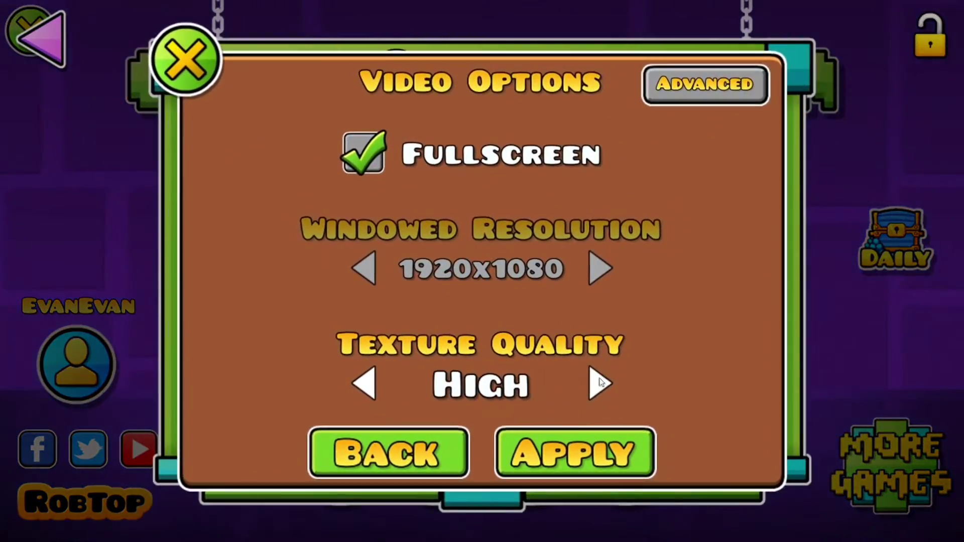
click(569, 442)
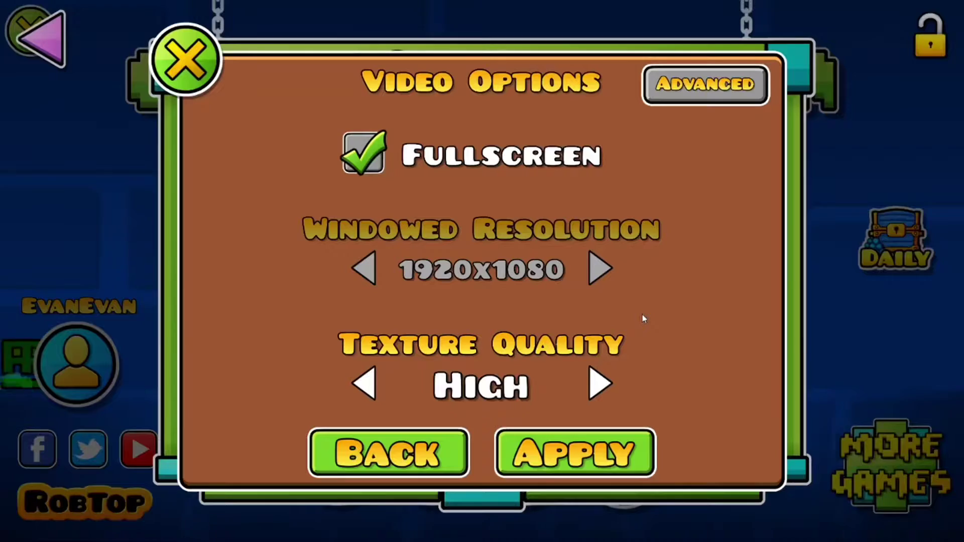
key(Escape)
key(Escape)
Switch to File Explorer and clear the gamesheet02 search to list the whole Resources folder.
key(alt+Tab)
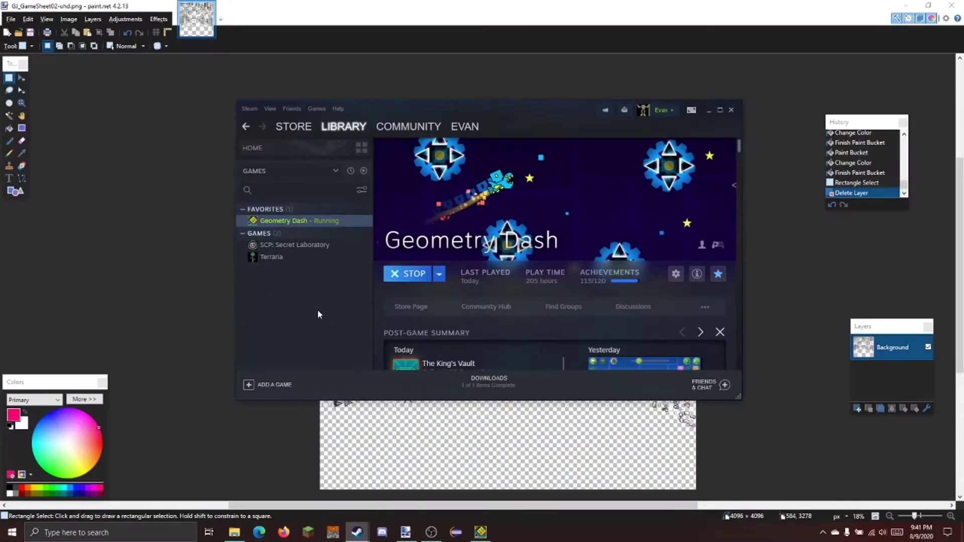
click(386, 448)
click(234, 531)
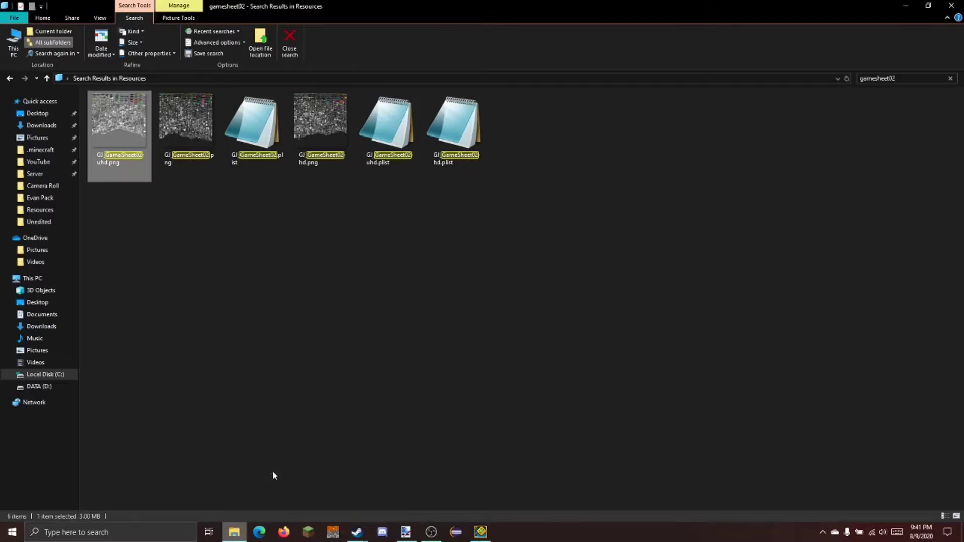
click(952, 79)
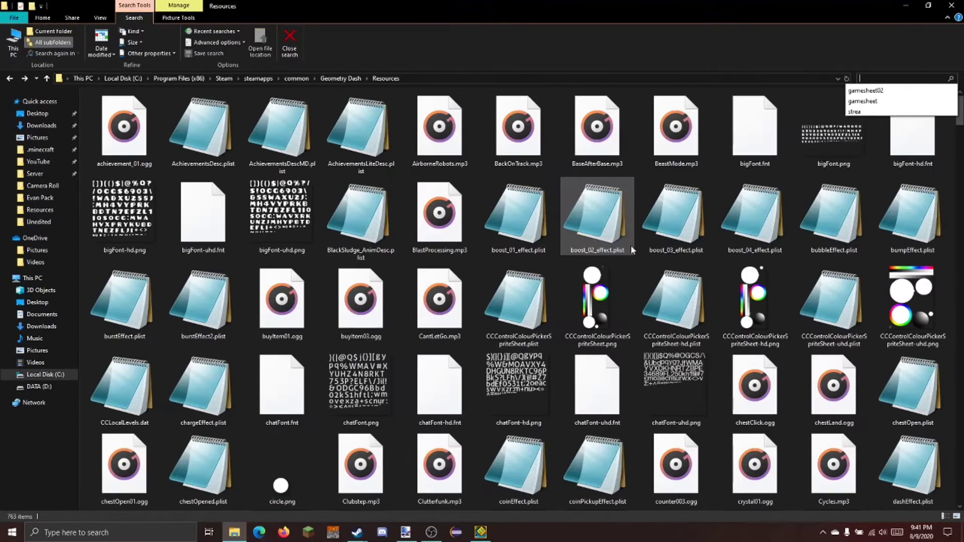
Browse the music, dialog icon, FireSheet and game background files in the Resources folder.
click(613, 243)
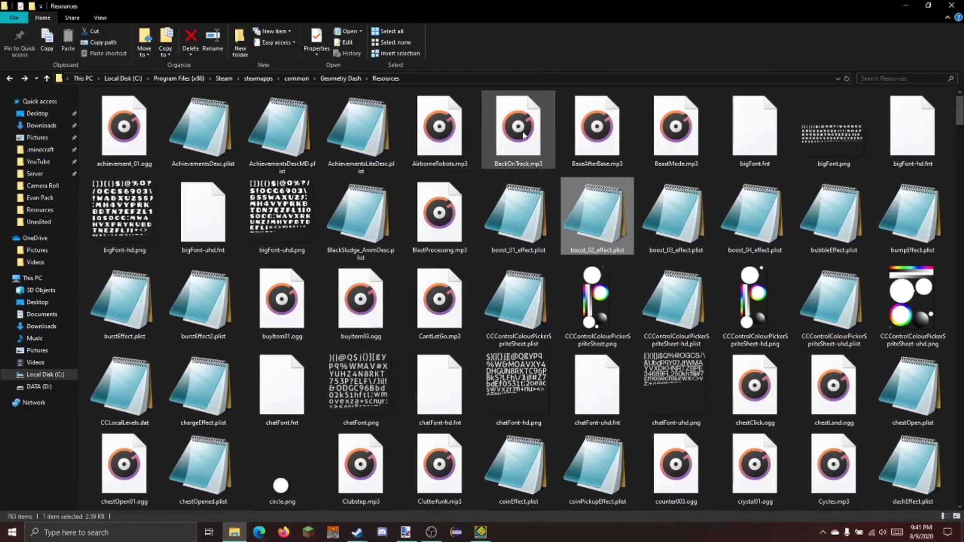
click(514, 139)
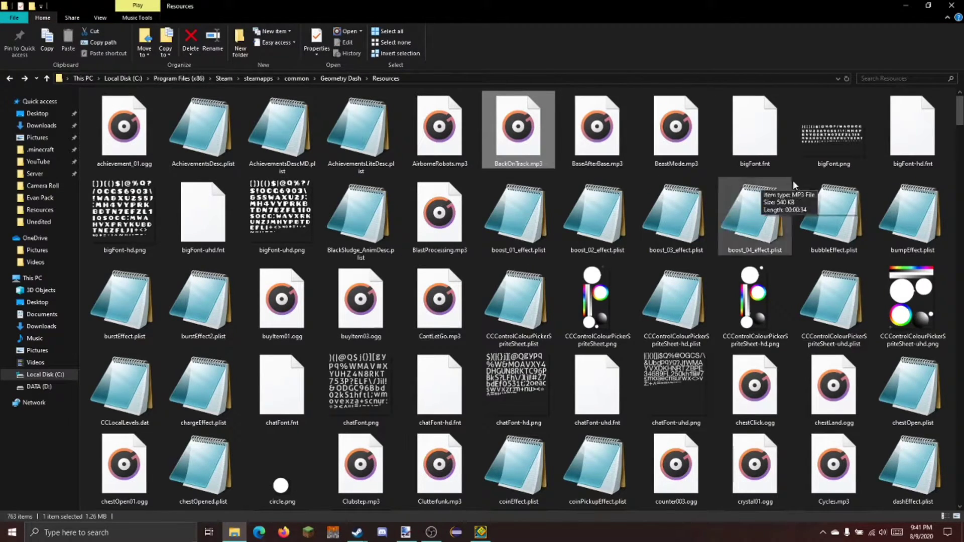
scroll(697, 255, down, 15)
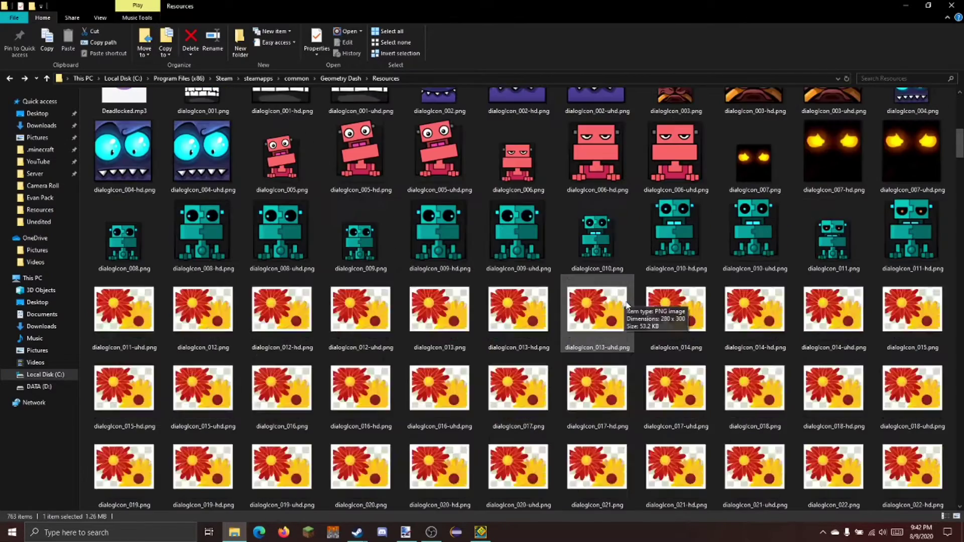
scroll(602, 171, up, 6)
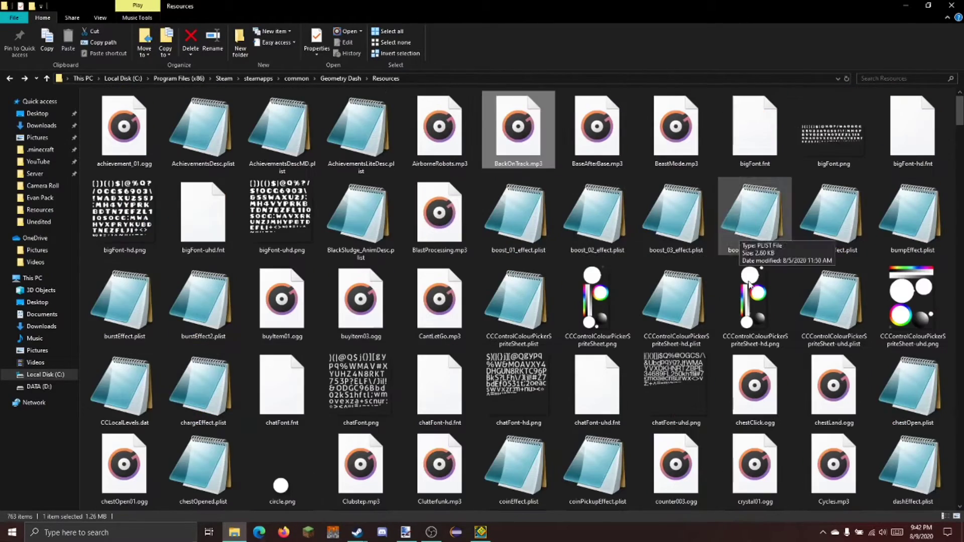
scroll(732, 221, down, 10)
scroll(763, 344, down, 3)
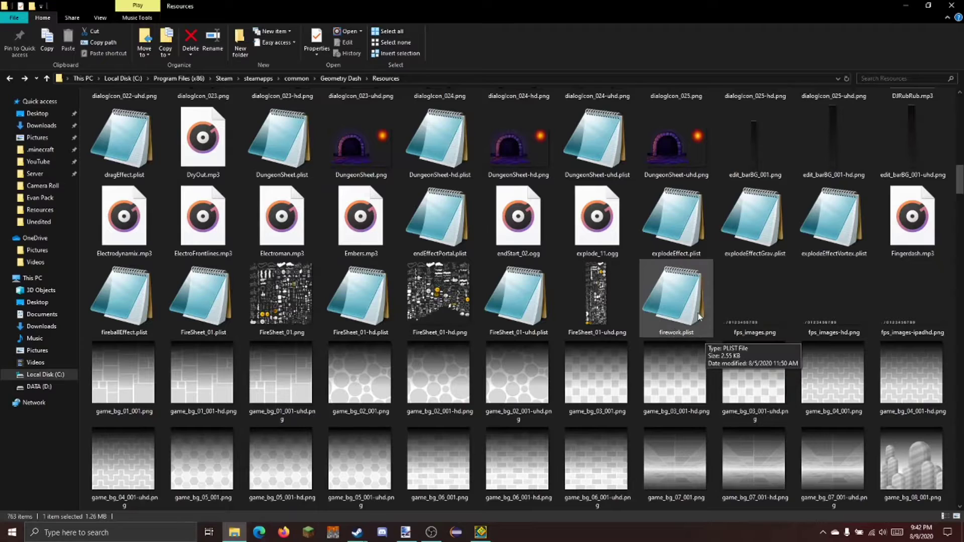
Search the Resources folder for "streak" to view the trail textures.
click(891, 79)
text(str)
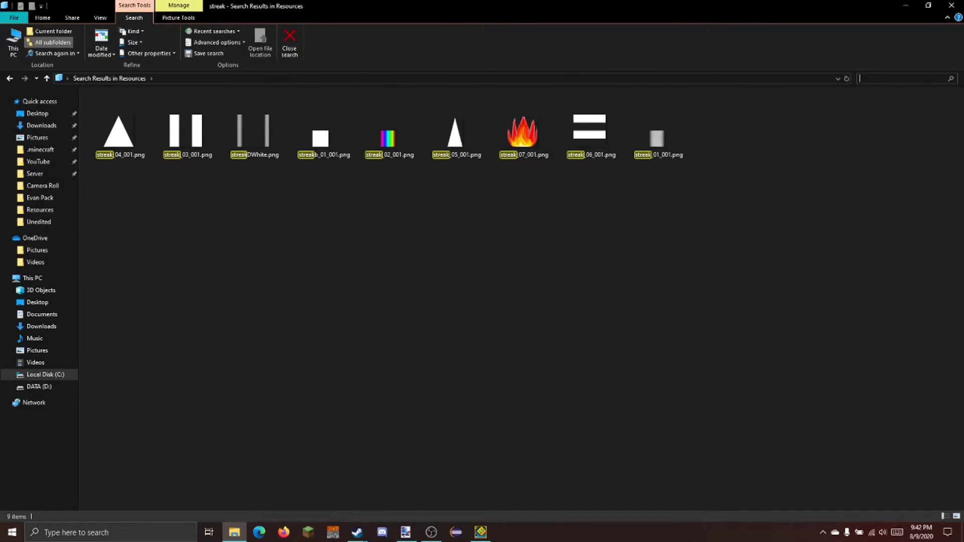
Return to the full Resources listing and browse the gjFont, groundSquare and PlayerExplosion files.
scroll(845, 196, down, 20)
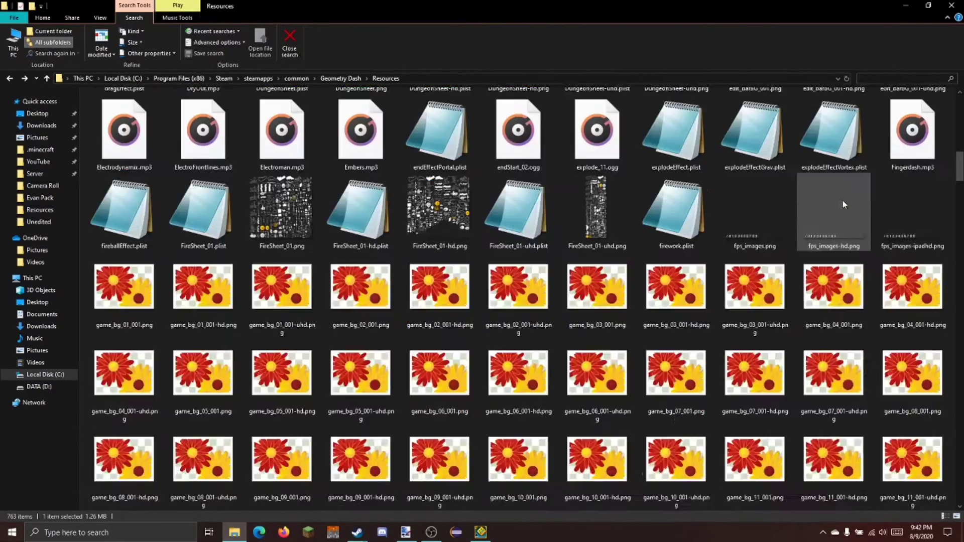
scroll(835, 211, down, 10)
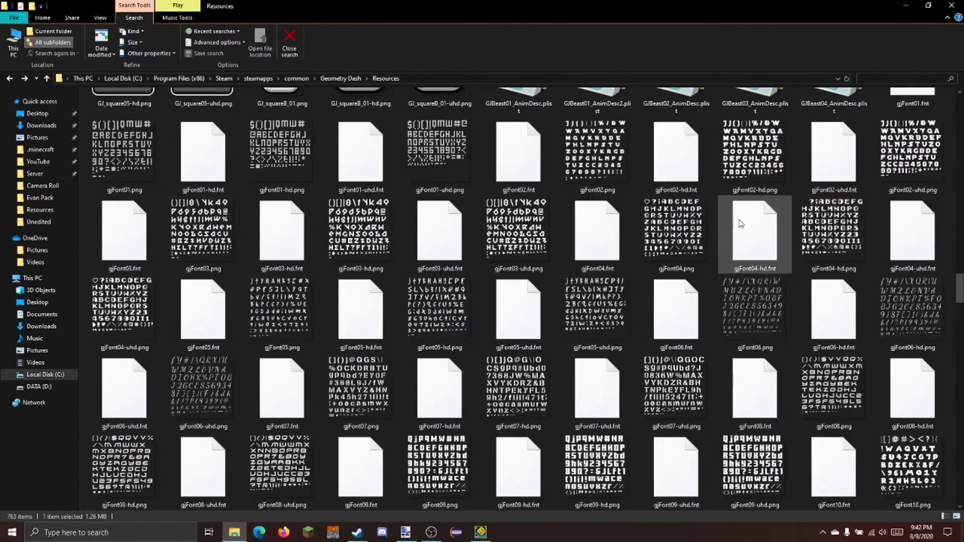
scroll(612, 248, down, 5)
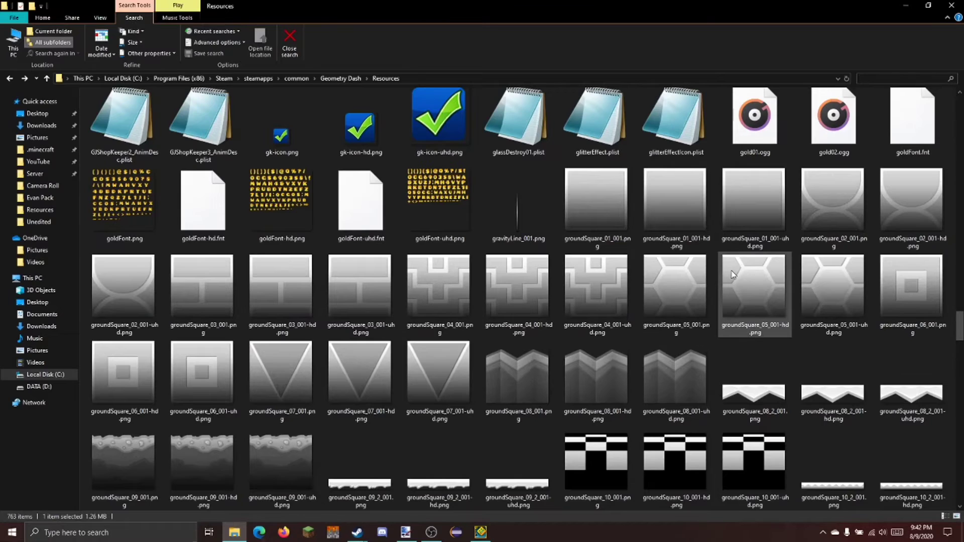
scroll(725, 269, down, 8)
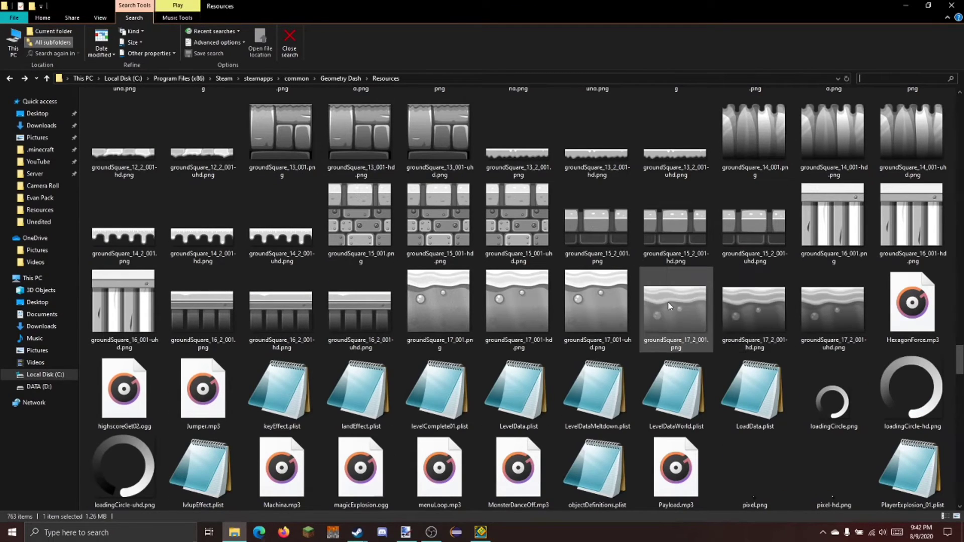
scroll(673, 281, down, 8)
scroll(399, 364, down, 5)
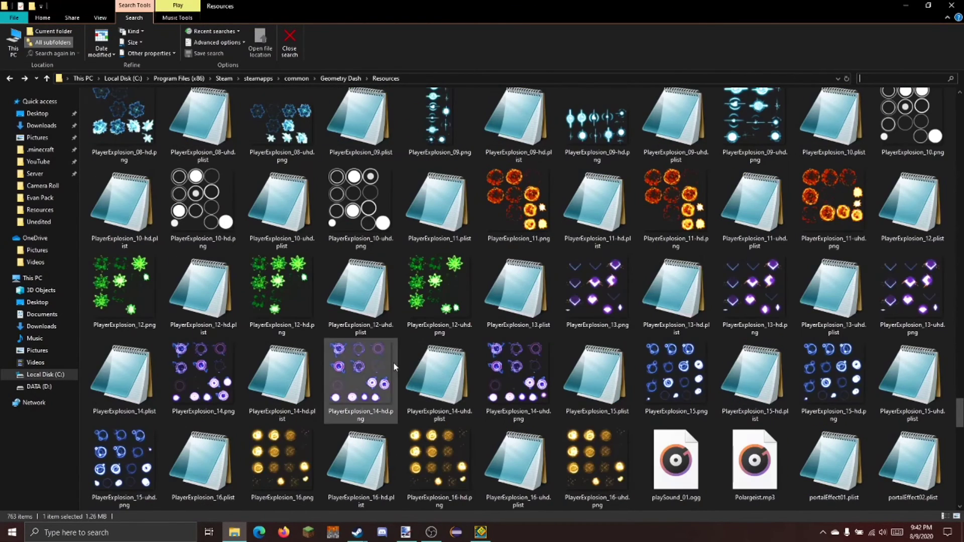